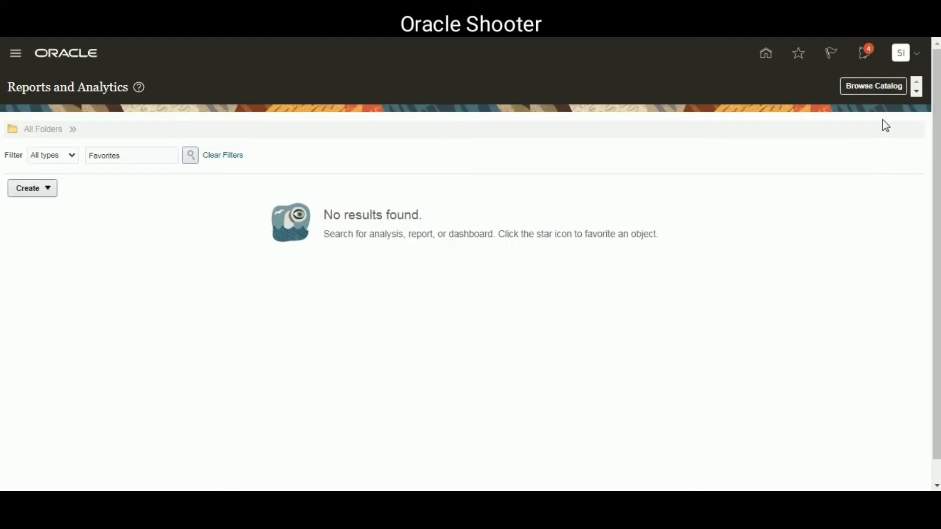
# Open the XX_BASIC_INVOICE_INFO report from the OTBI_Reports catalog folder for editing and review its criteria.
pyautogui.click(876, 84)
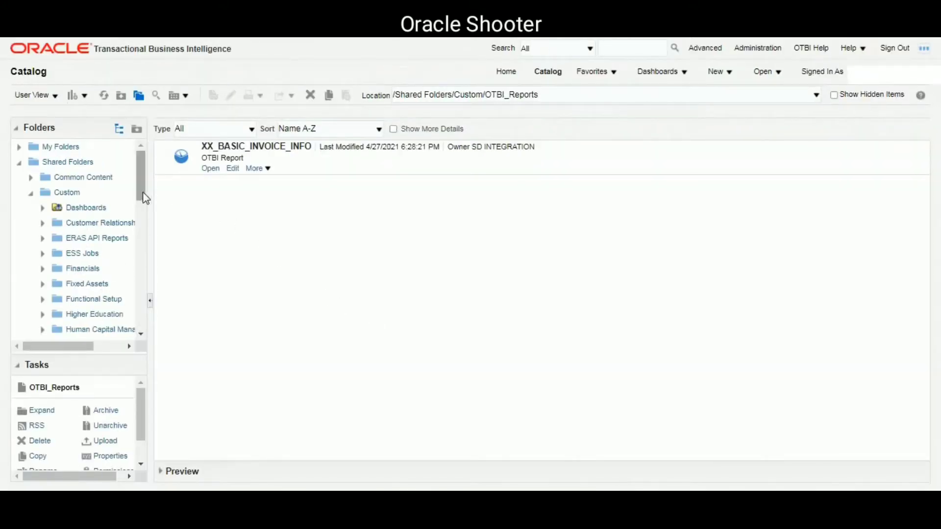
pyautogui.moveTo(143, 198); pyautogui.dragTo(142, 224)
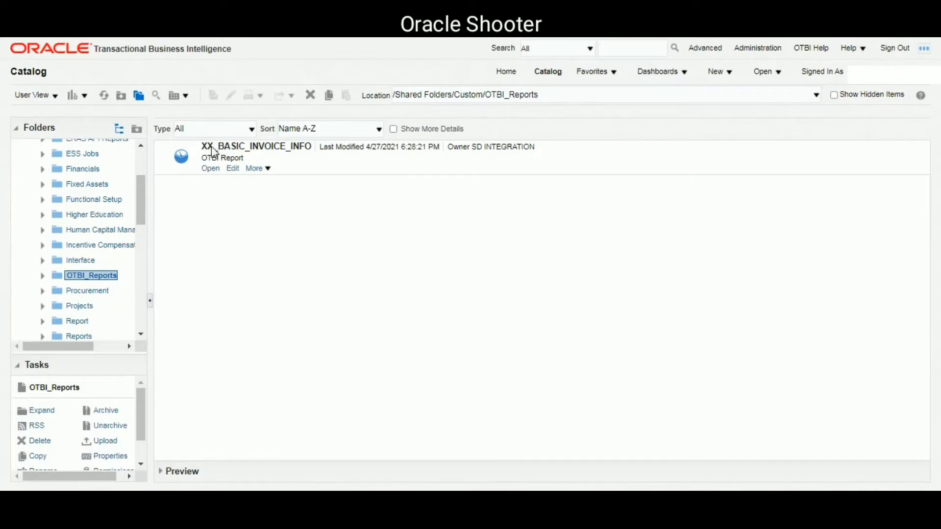
pyautogui.moveTo(206, 147); pyautogui.dragTo(267, 149)
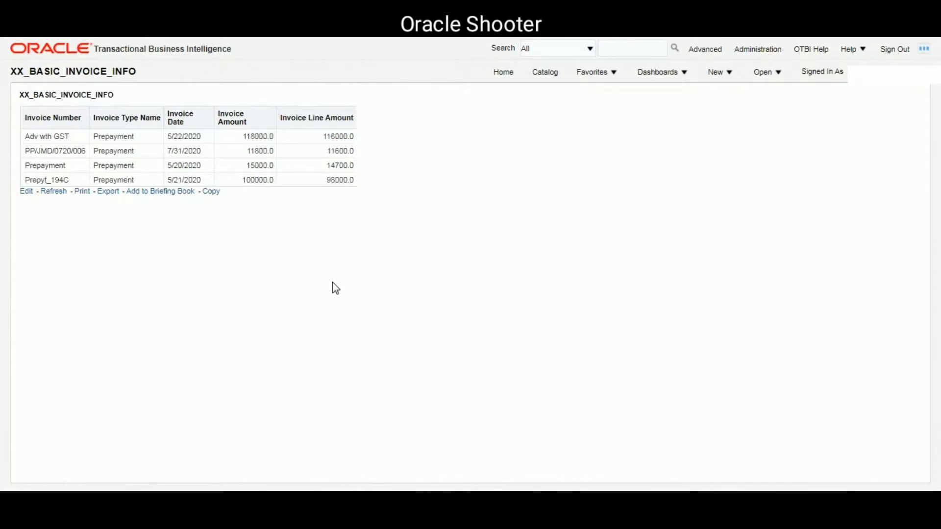
pyautogui.click(27, 195)
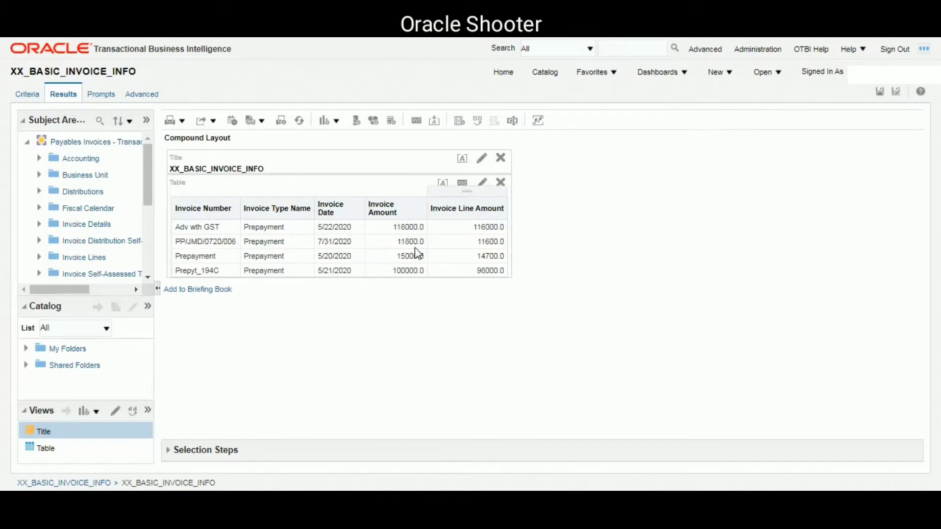
pyautogui.click(33, 98)
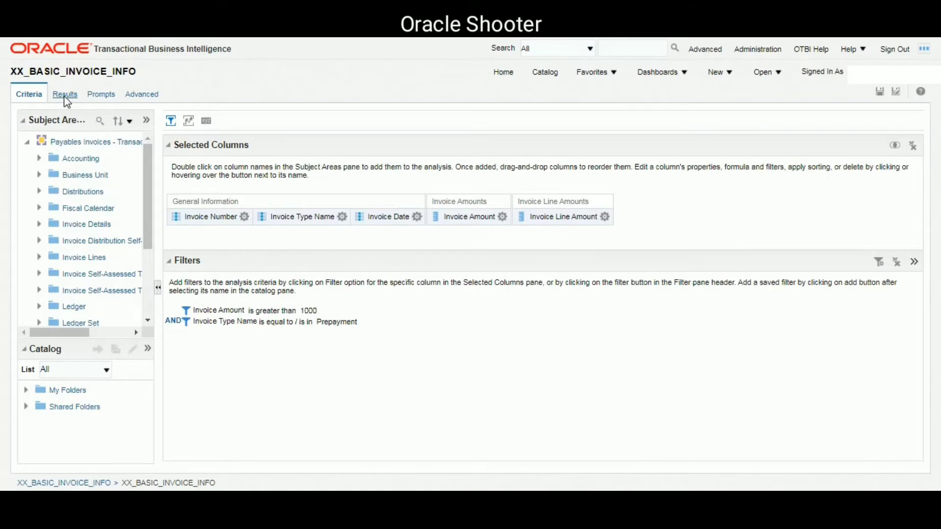
pyautogui.click(67, 102)
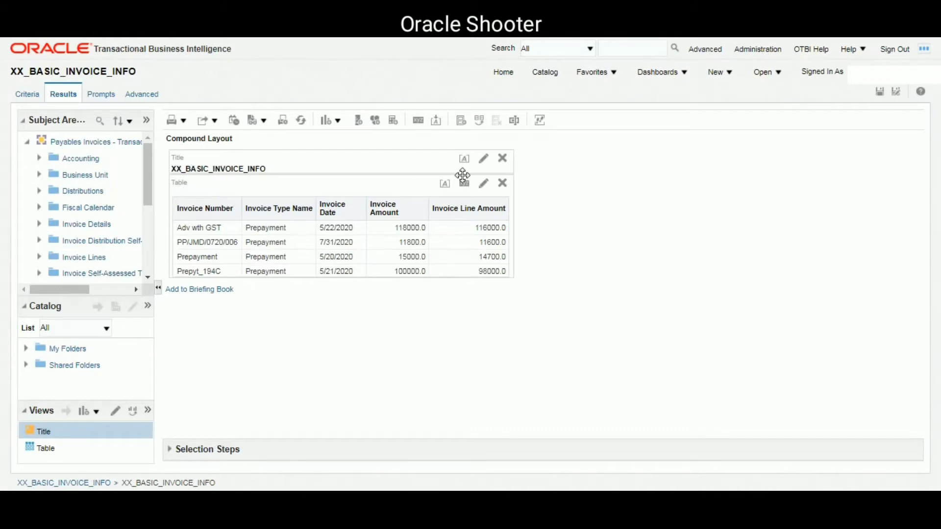
# Set the report's title to "Supplier invoice Information report" in the compound layout's title view.
pyautogui.click(484, 161)
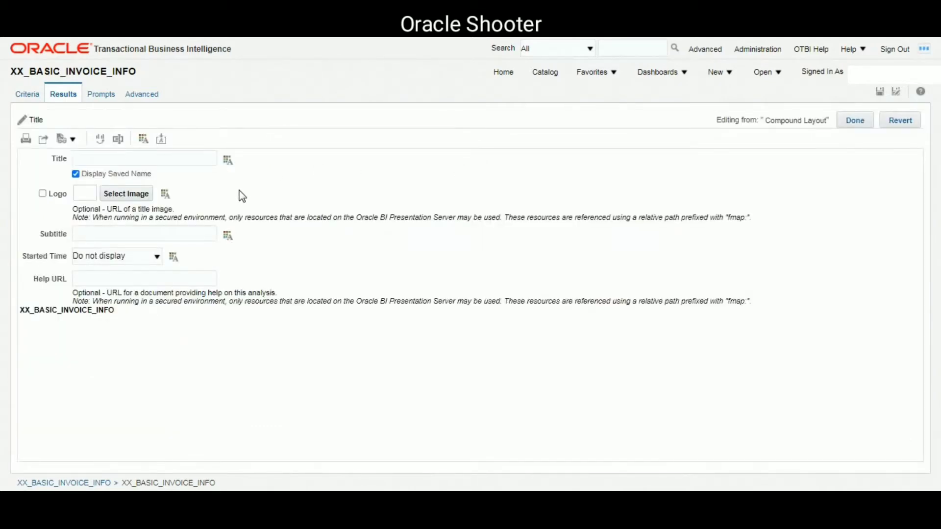
pyautogui.write('S')
pyautogui.write('Upplier B')
pyautogui.write('invoice Informat')
pyautogui.write(' report')
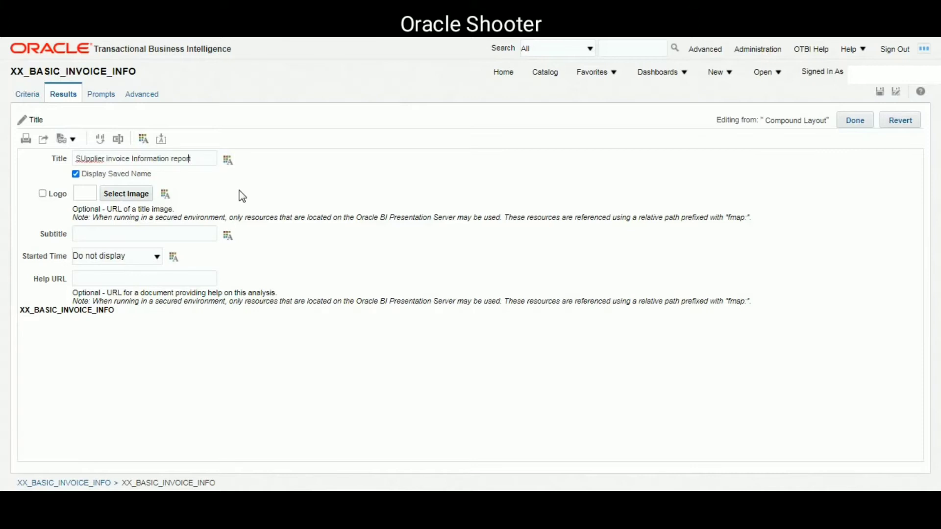
pyautogui.press('Home')
pyautogui.press('Right')
pyautogui.press('Right')
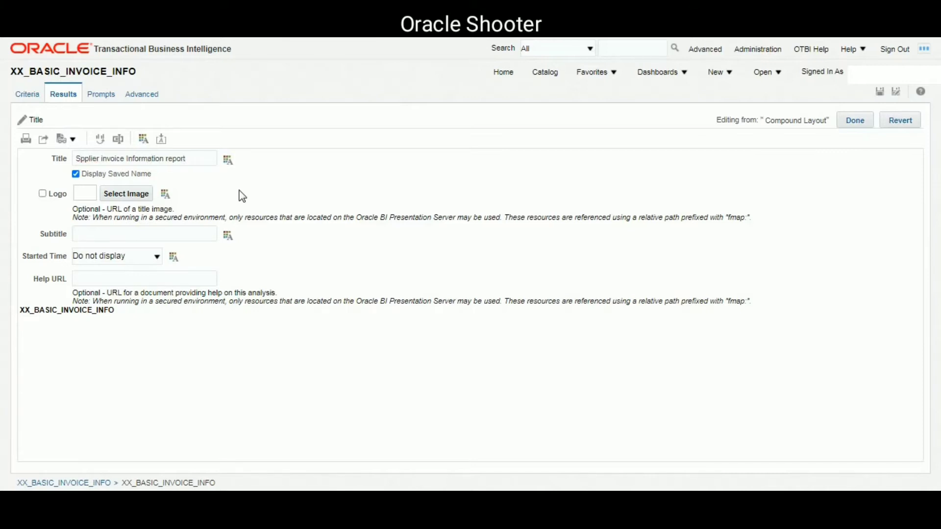
pyautogui.press('BackSpace')
pyautogui.write('u')
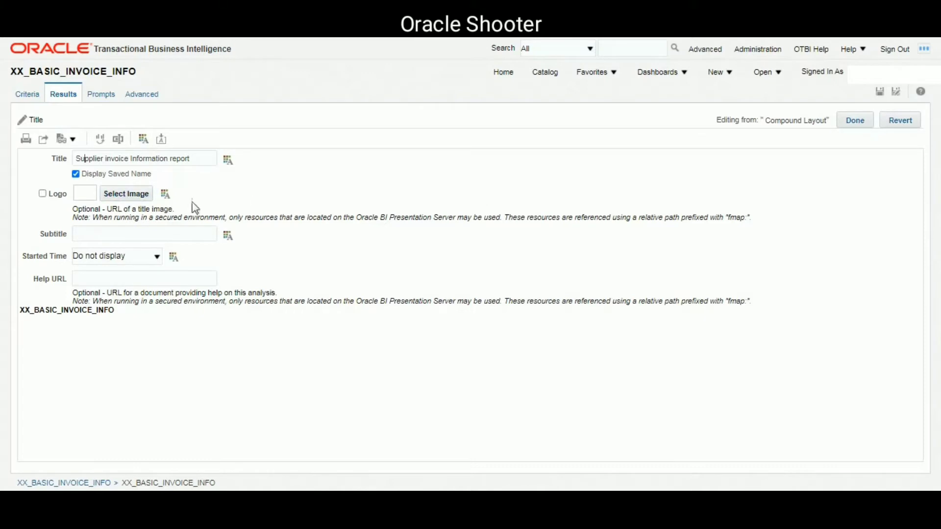
pyautogui.click(855, 122)
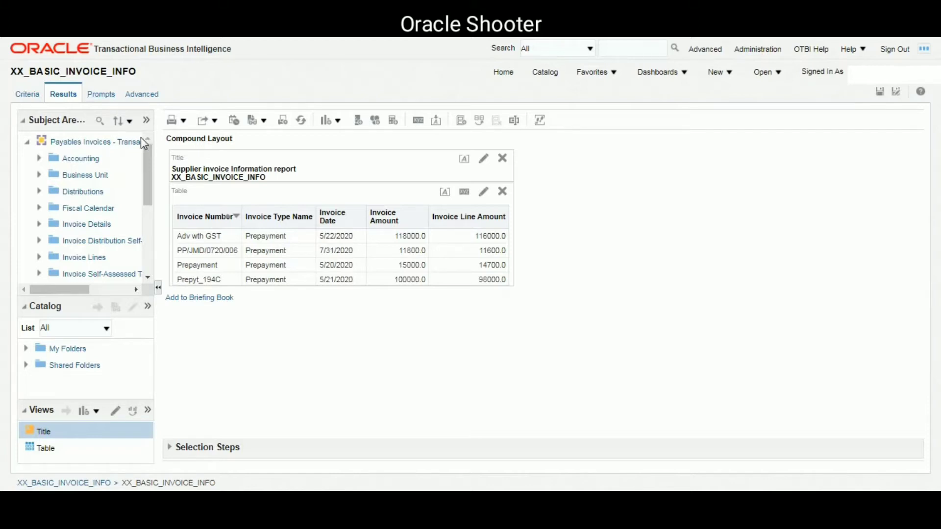
# Remove the Invoice Amount filter from the report criteria and save the report.
pyautogui.click(33, 97)
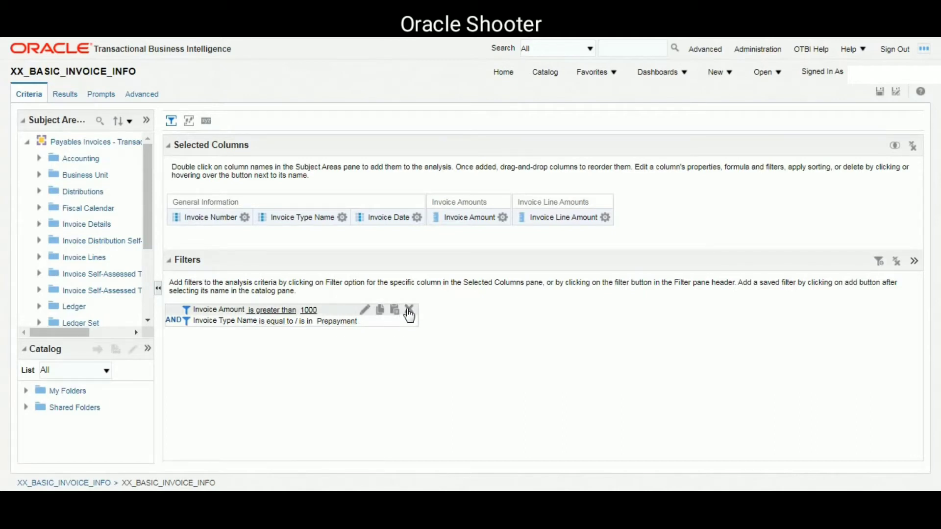
pyautogui.click(409, 311)
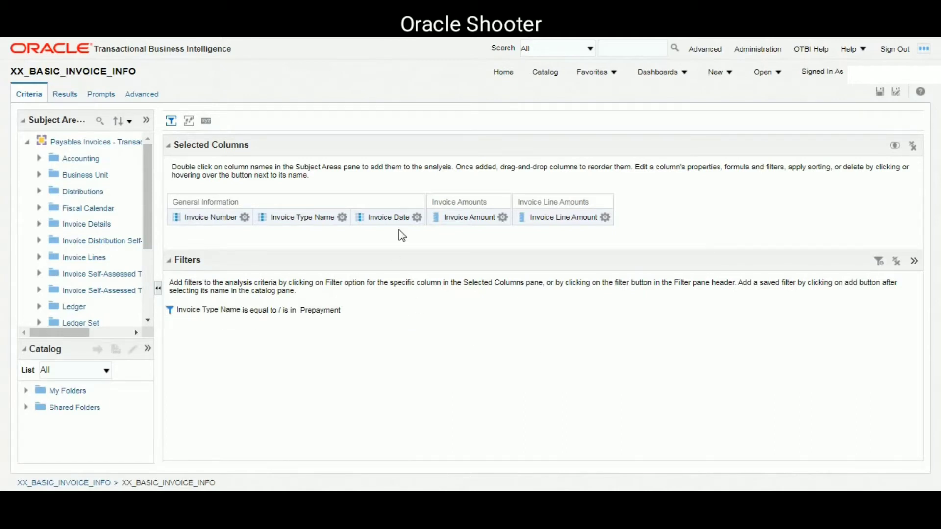
pyautogui.click(63, 96)
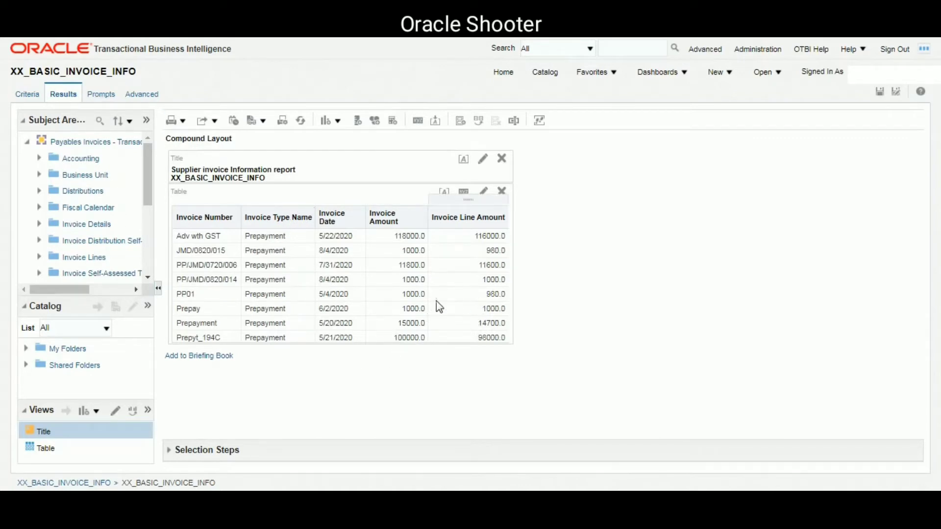
pyautogui.click(880, 94)
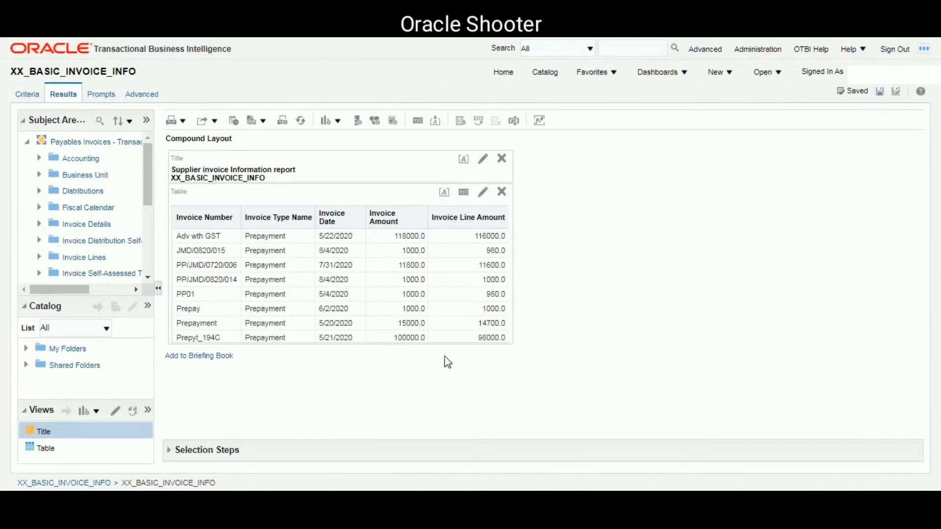
# Remove the Invoice Type Name filter, save the report and display the results.
pyautogui.click(29, 95)
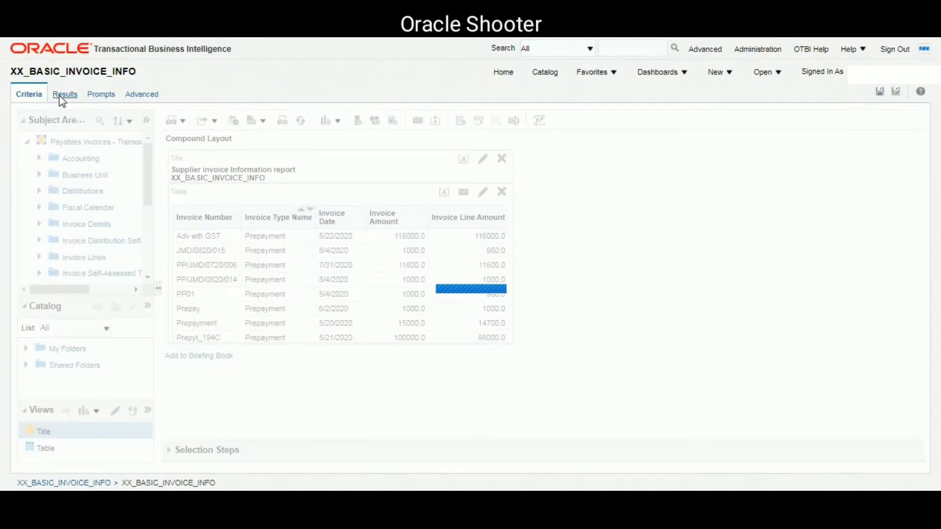
pyautogui.click(64, 95)
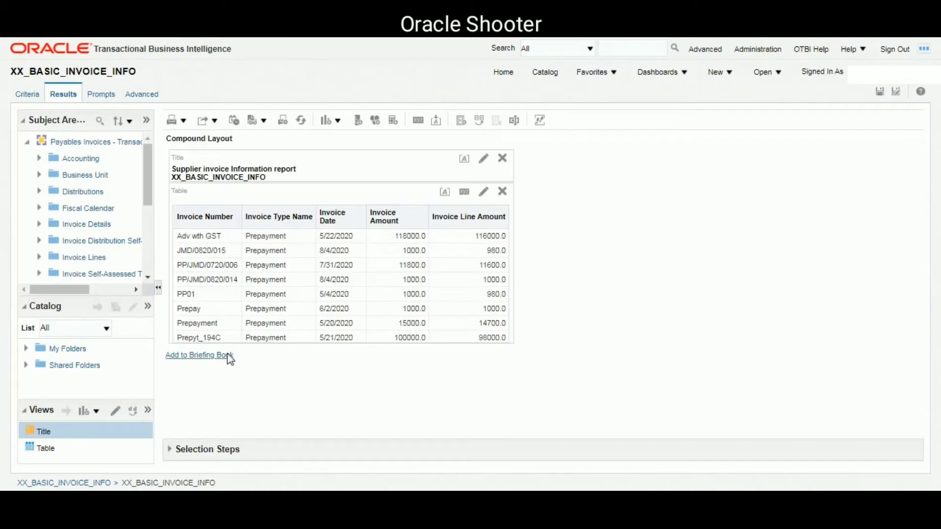
pyautogui.click(30, 95)
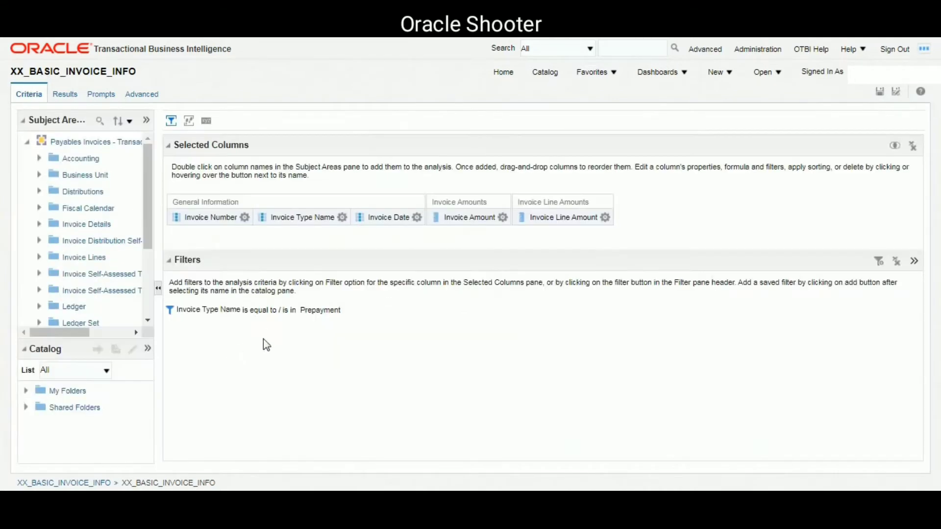
pyautogui.moveTo(343, 315)
pyautogui.click(393, 310)
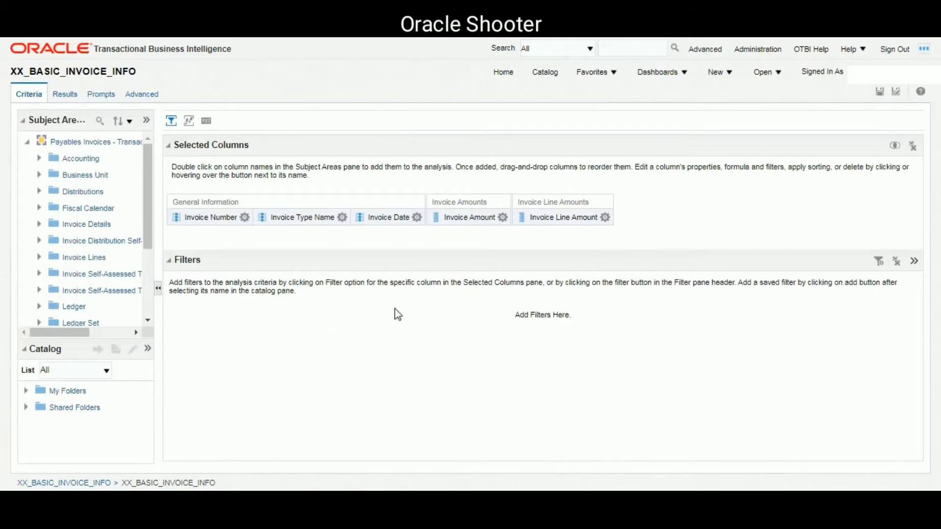
pyautogui.click(879, 92)
pyautogui.click(64, 96)
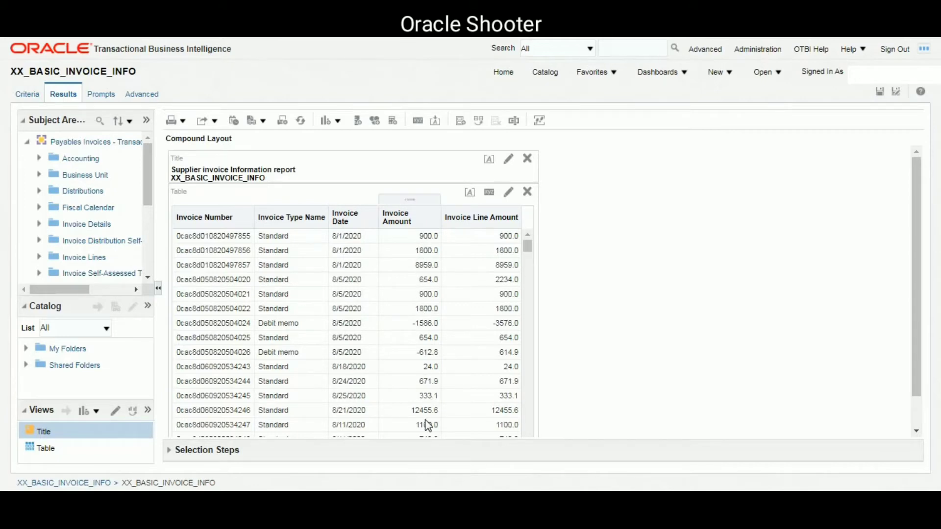
# Look over the Invoice Number column's options in the criteria and the report's unfiltered results.
pyautogui.click(28, 94)
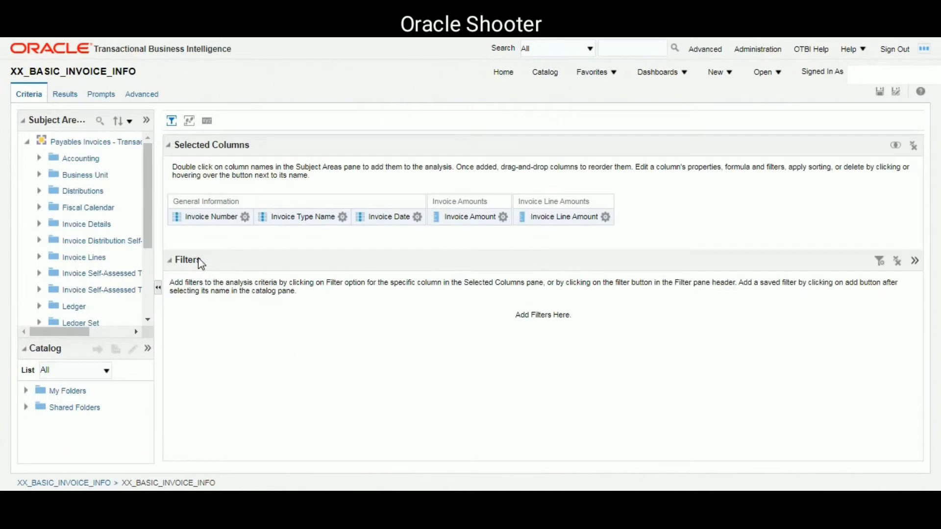
pyautogui.click(245, 217)
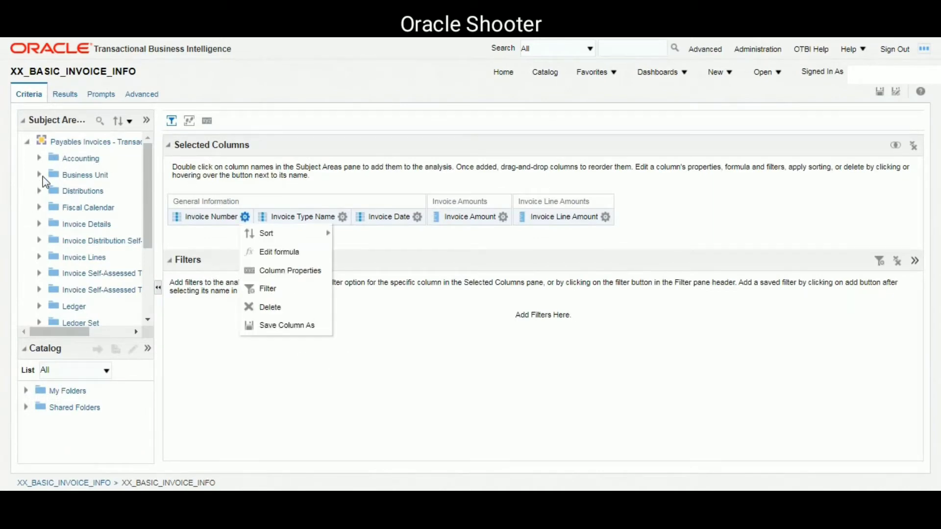
pyautogui.click(430, 357)
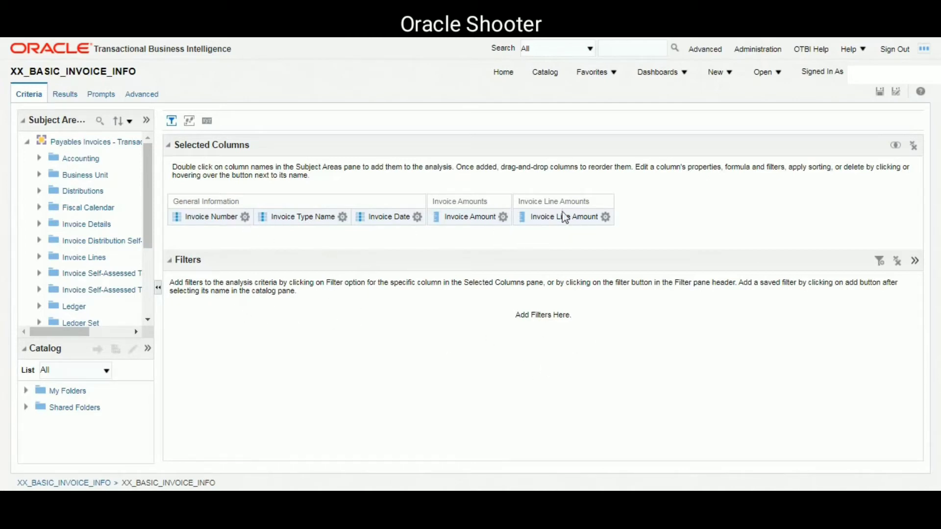
pyautogui.click(65, 95)
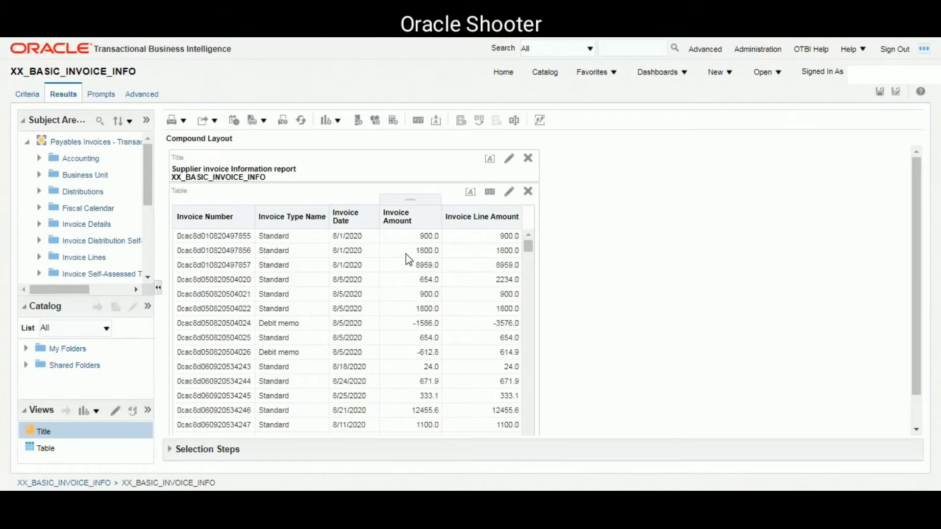
# Add a filter for Invoice Amount is greater than 10000 and display the filtered results.
pyautogui.click(27, 94)
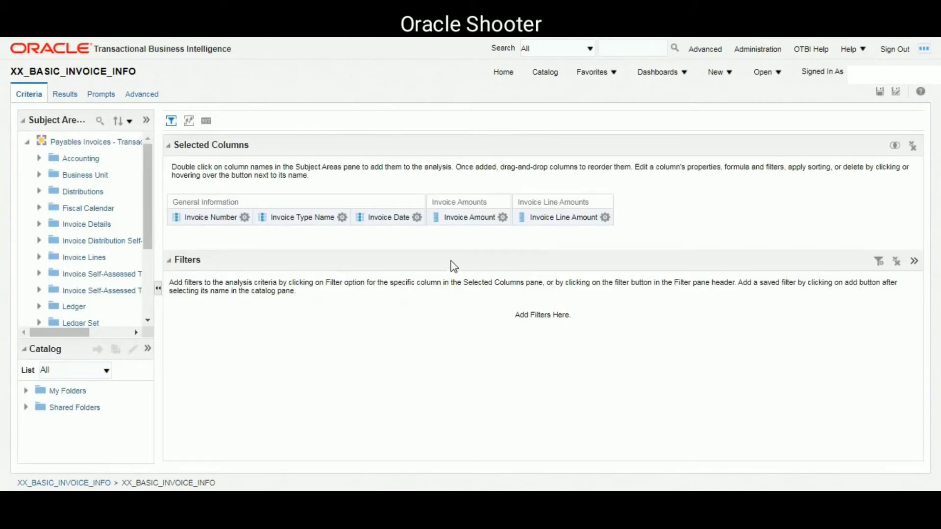
pyautogui.click(502, 220)
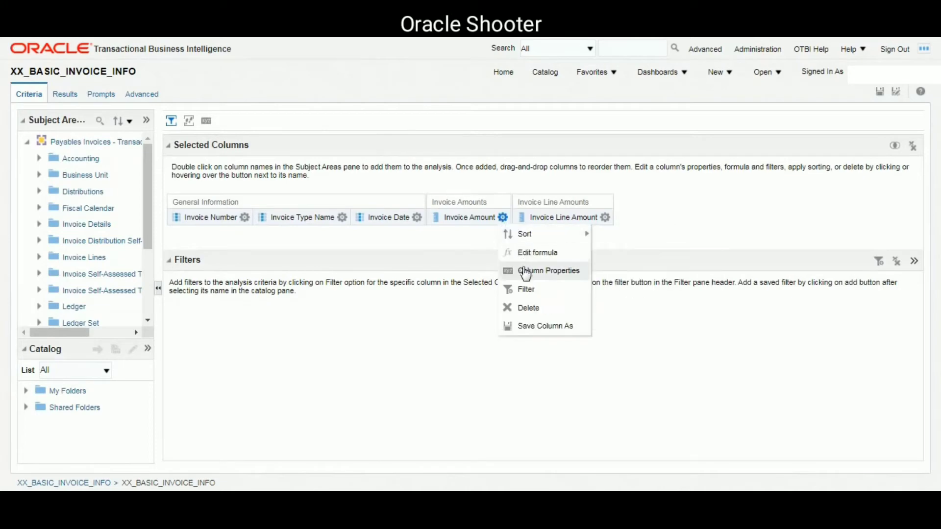
pyautogui.click(518, 290)
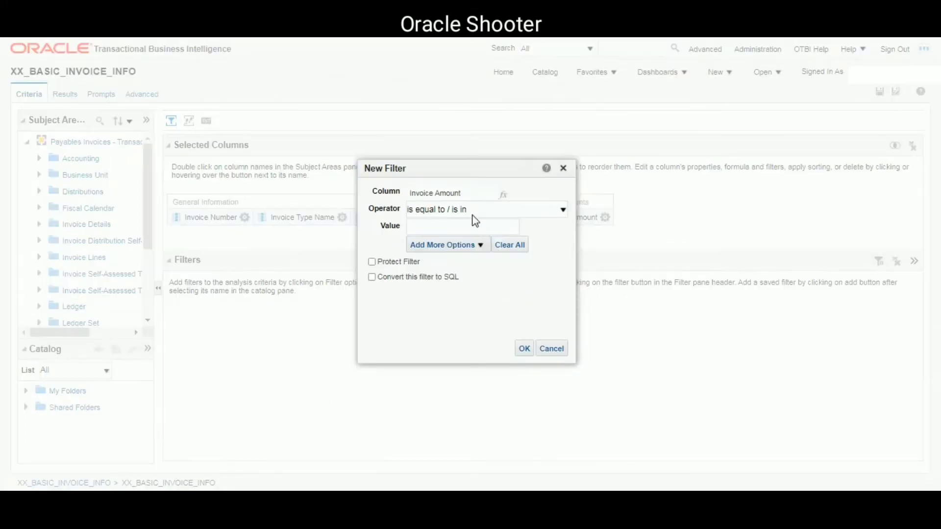
pyautogui.click(558, 210)
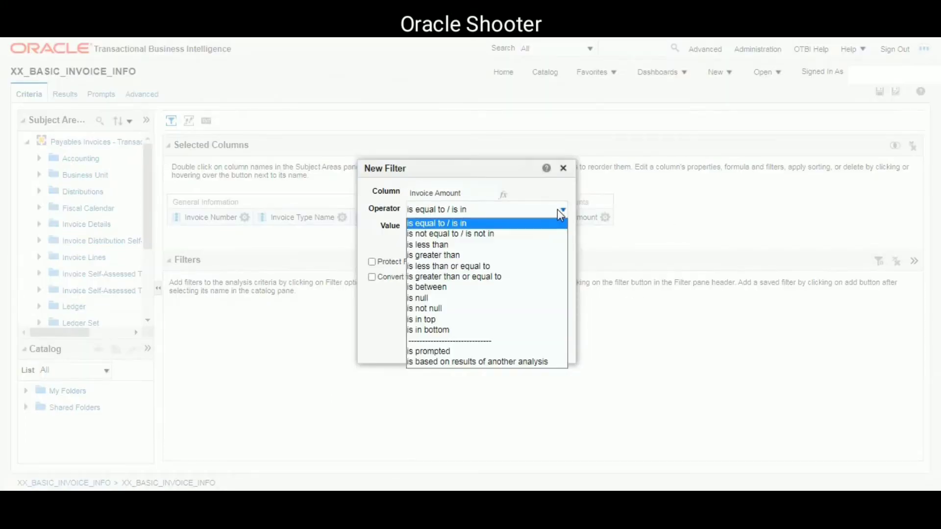
pyautogui.click(459, 255)
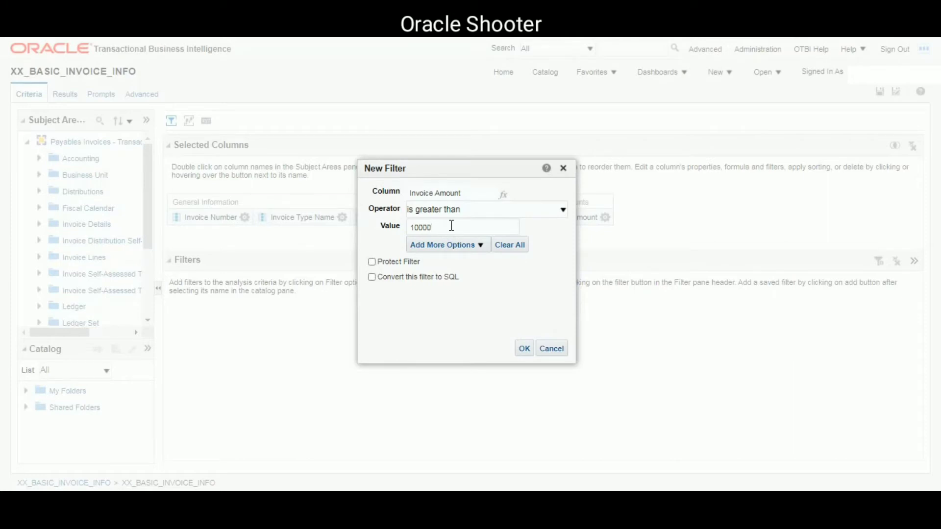
pyautogui.click(523, 348)
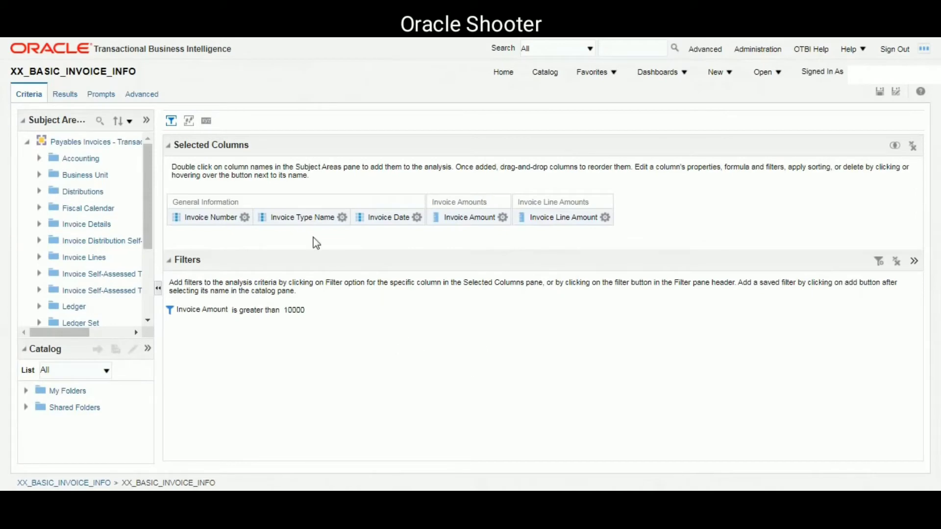
pyautogui.click(65, 95)
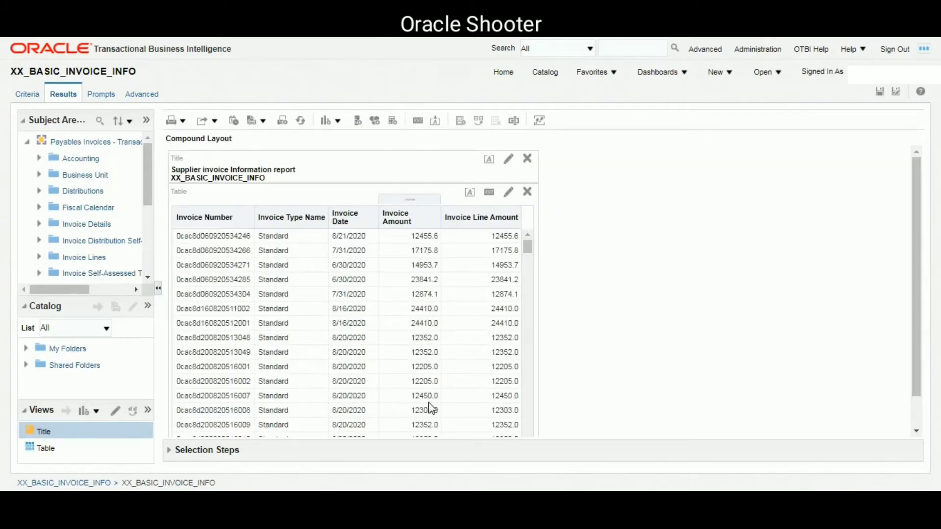
# Check the filter criteria and examine the Invoice Type Name values in the results table.
pyautogui.click(28, 93)
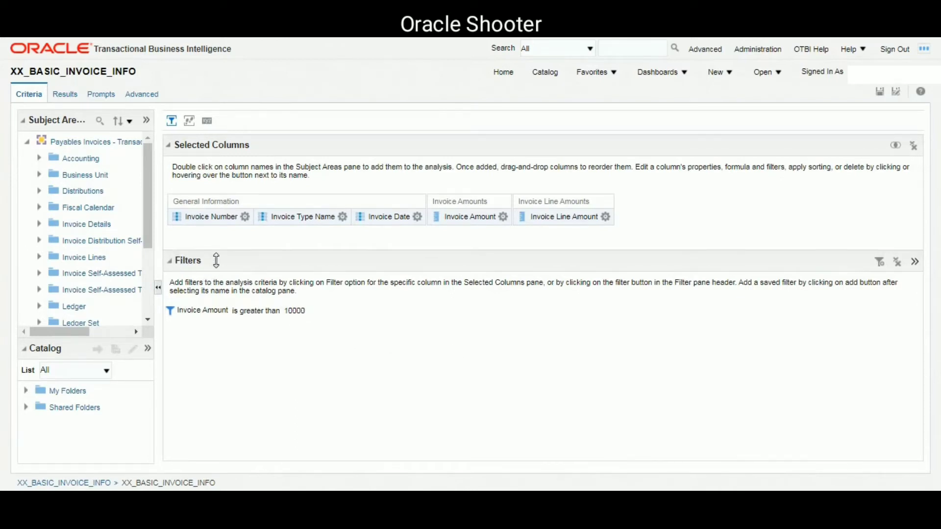
pyautogui.click(66, 94)
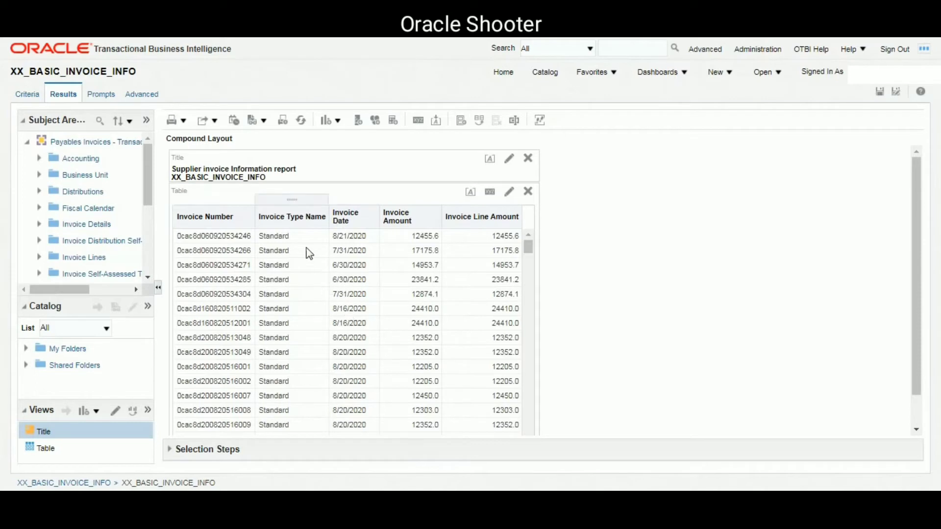
pyautogui.scroll(-10, 304, 243)
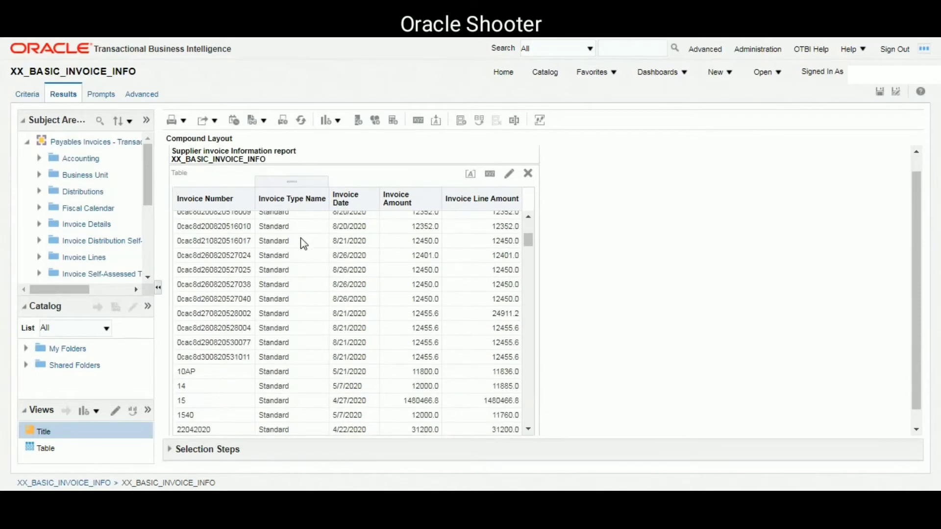
pyautogui.click(289, 265)
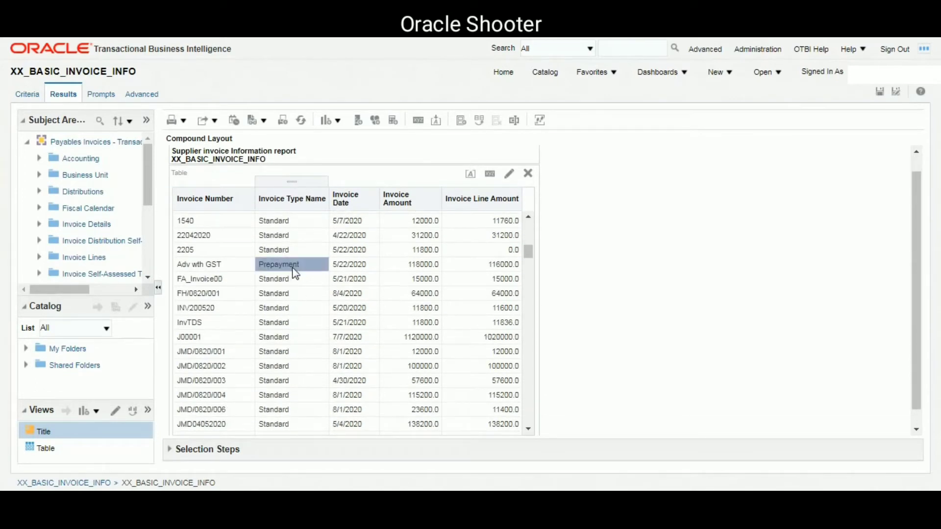
# Remove the Invoice Amount filter from the report criteria and display the unfiltered results.
pyautogui.click(27, 94)
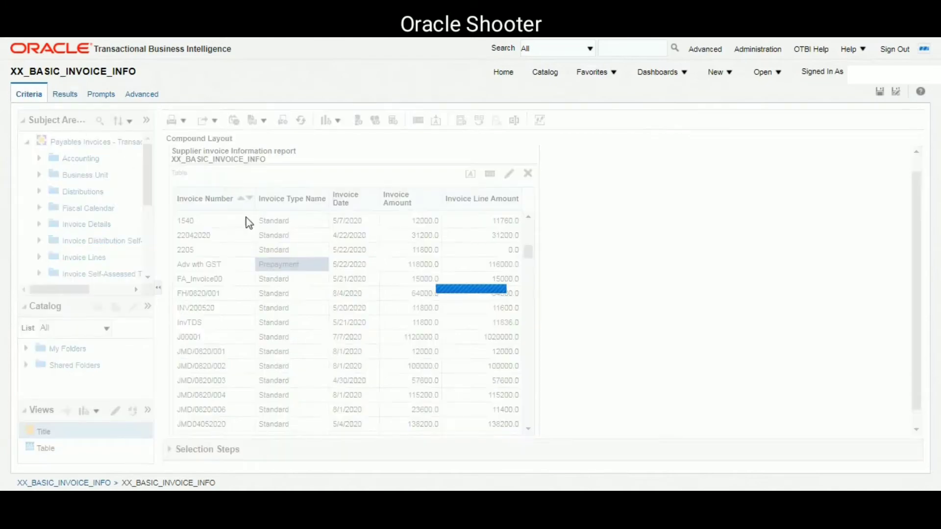
pyautogui.moveTo(296, 312)
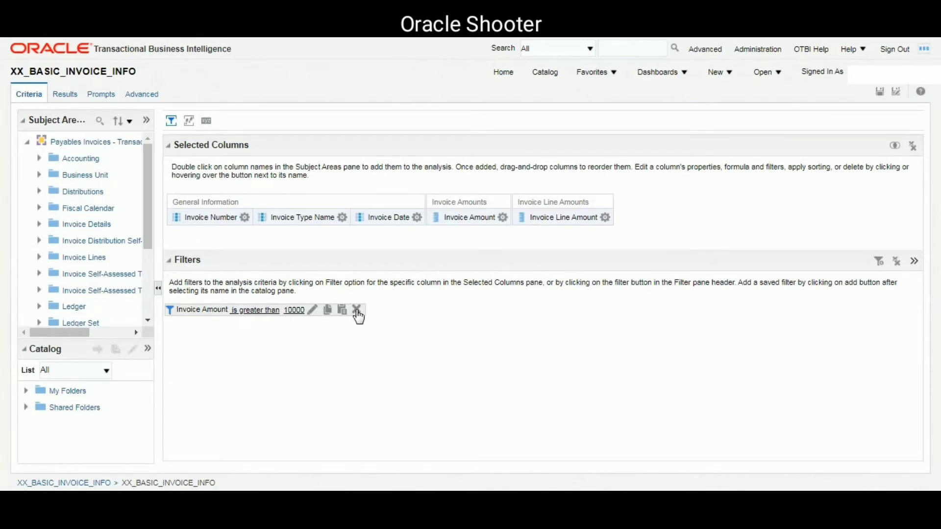
pyautogui.click(356, 311)
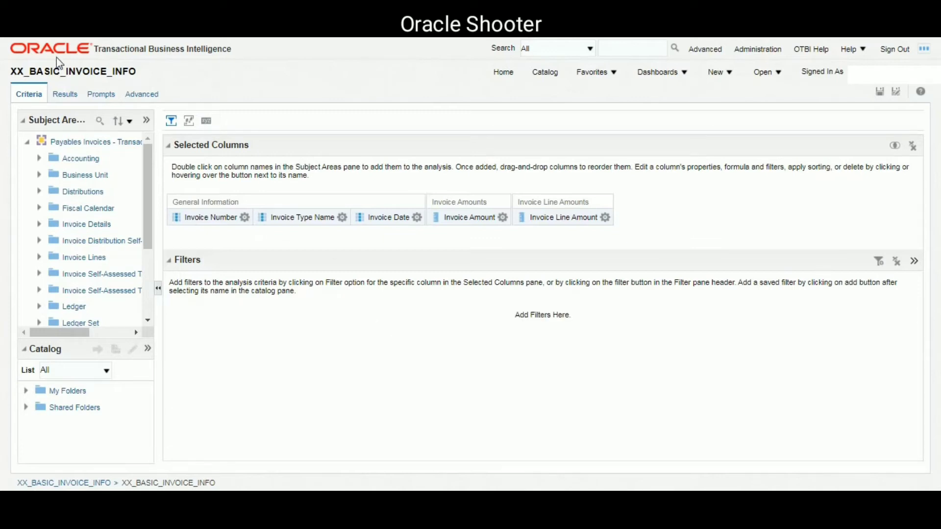
pyautogui.click(68, 96)
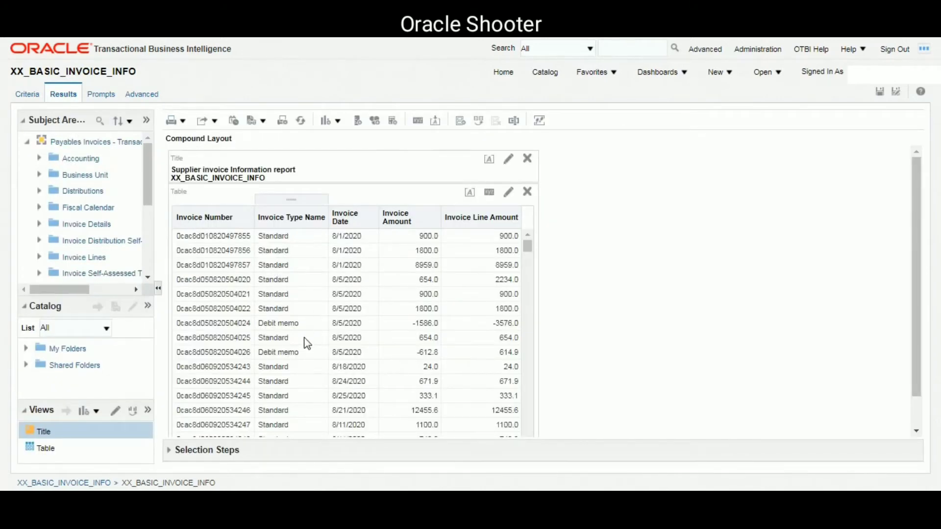
# Examine the different Invoice Type Name values throughout the unfiltered results table.
pyautogui.click(290, 325)
pyautogui.scroll(-2, 291, 353)
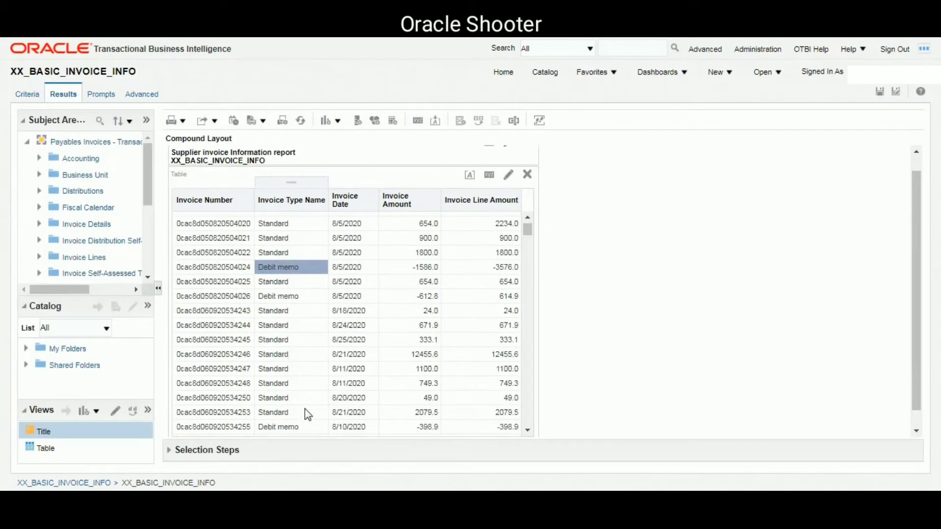
pyautogui.click(290, 426)
pyautogui.scroll(-6, 293, 417)
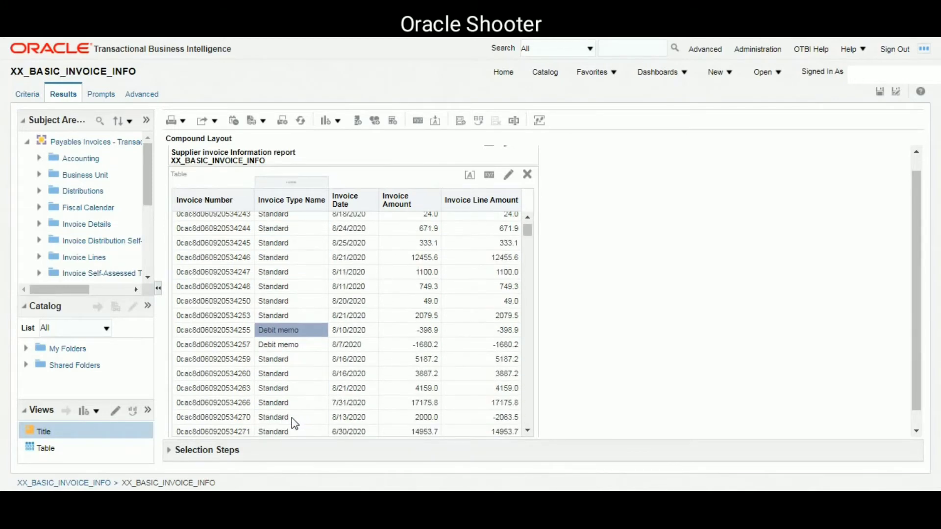
pyautogui.scroll(-3, 296, 415)
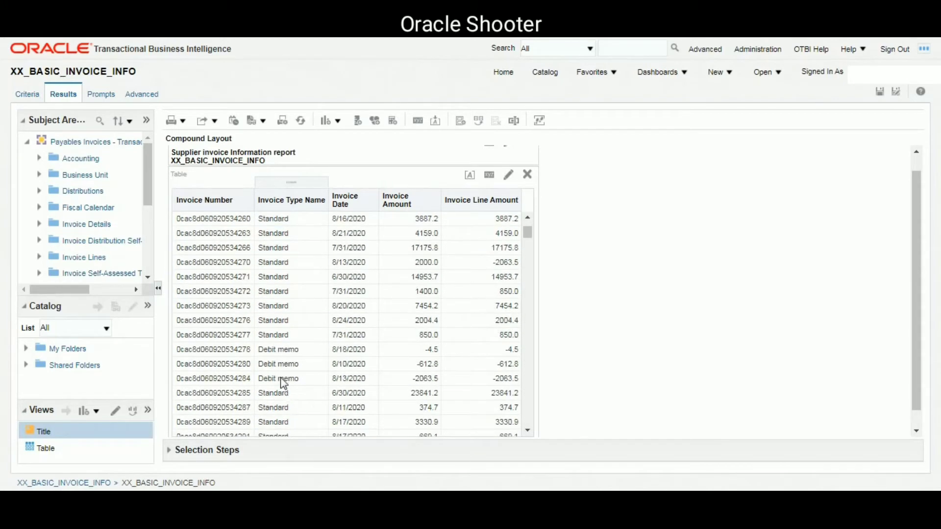
pyautogui.click(290, 323)
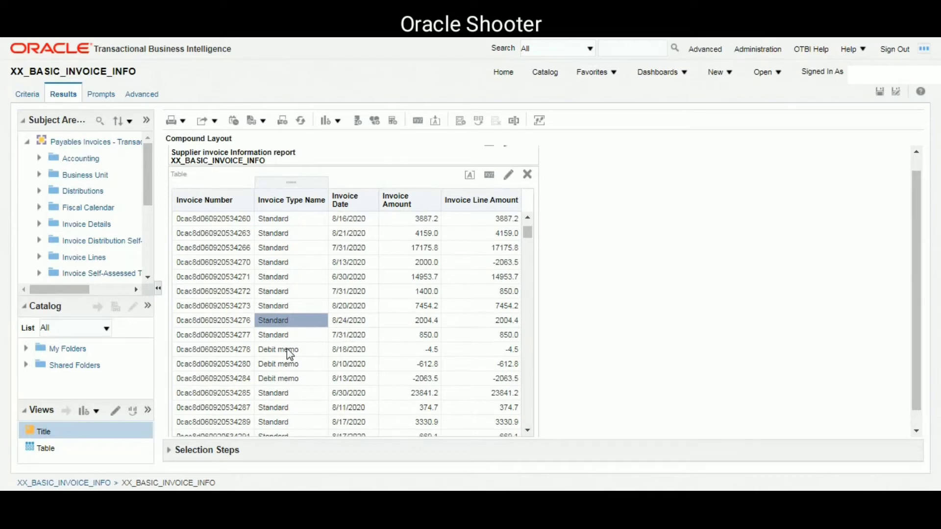
pyautogui.scroll(-5, 286, 348)
pyautogui.scroll(-5, 286, 348)
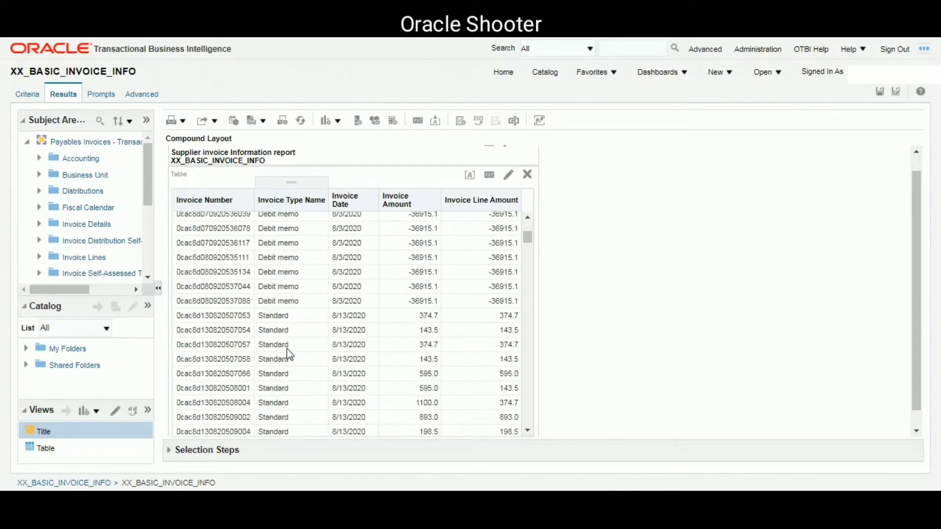
pyautogui.scroll(-3, 286, 348)
pyautogui.scroll(-5, 287, 377)
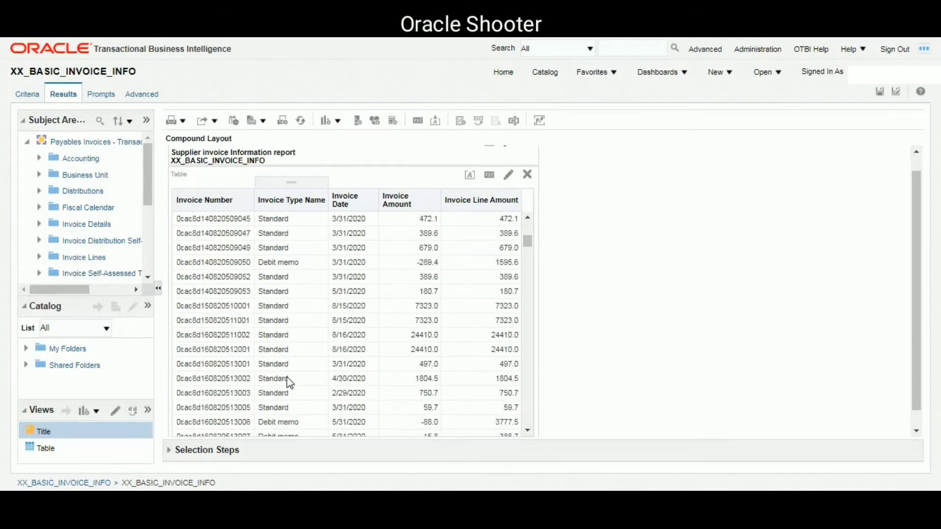
pyautogui.scroll(-5, 286, 378)
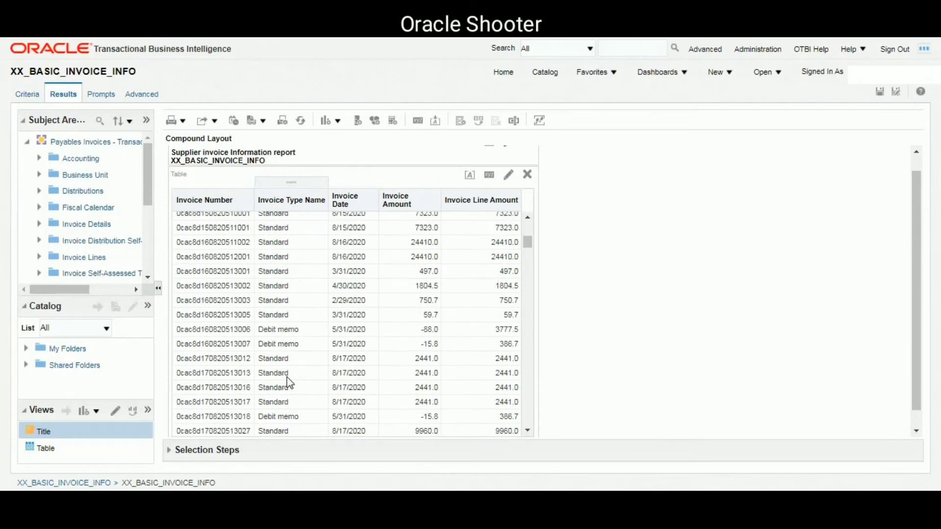
pyautogui.scroll(-8, 286, 377)
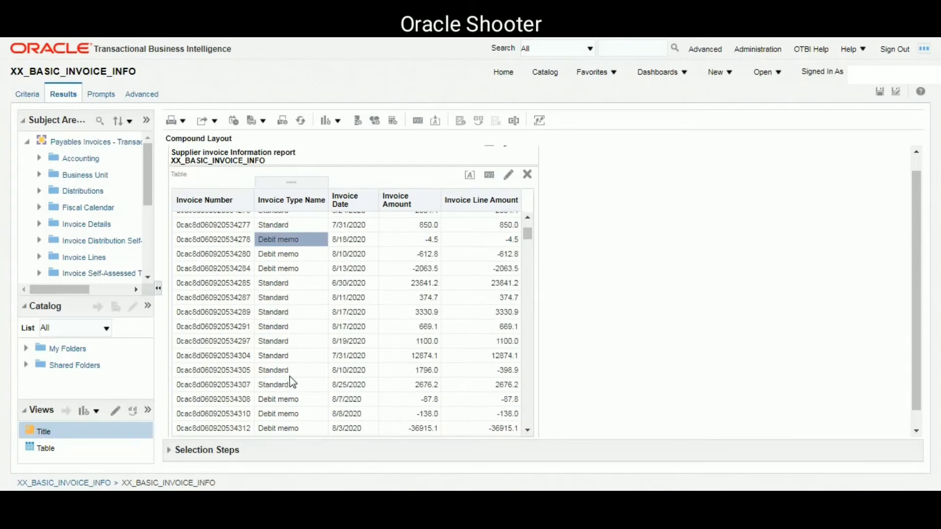
pyautogui.scroll(10, 294, 377)
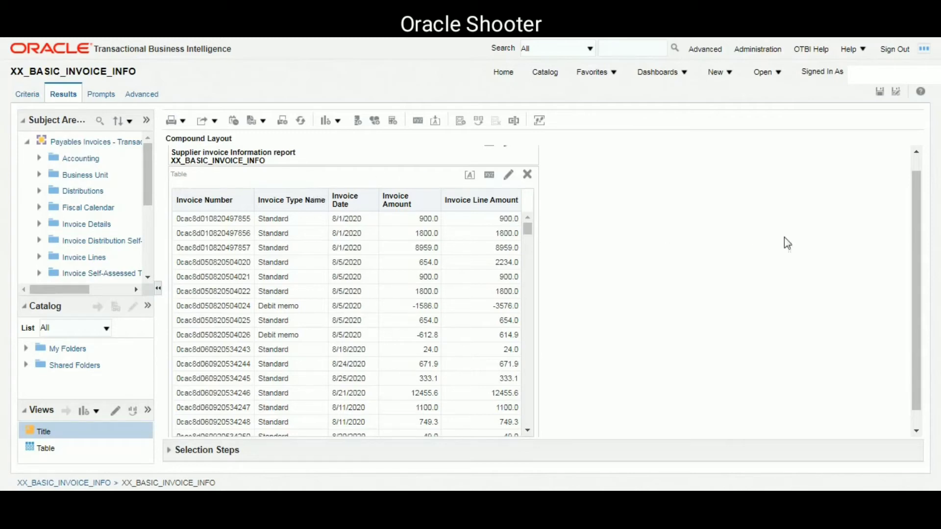
# Move the Invoice Type Name column out of the results table into the Table Prompts area.
pyautogui.moveTo(915, 252); pyautogui.dragTo(918, 204)
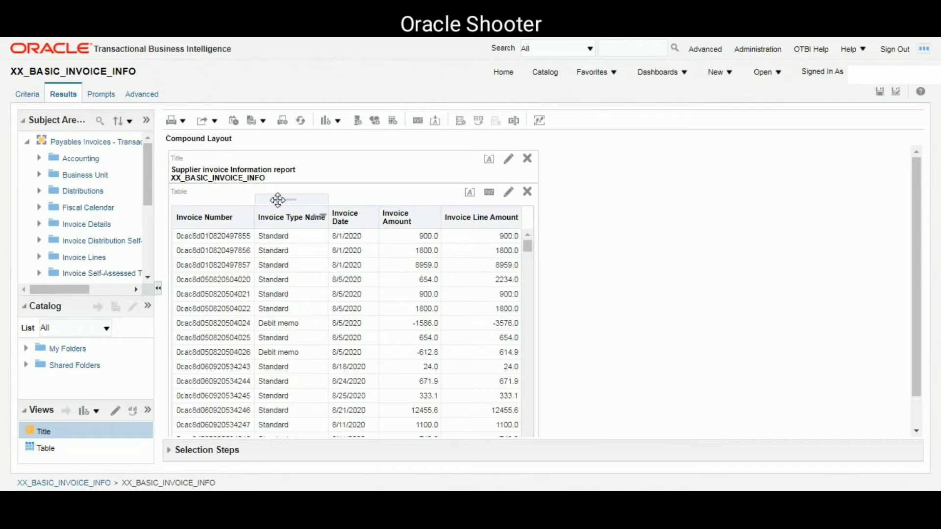
pyautogui.moveTo(277, 199); pyautogui.dragTo(225, 206)
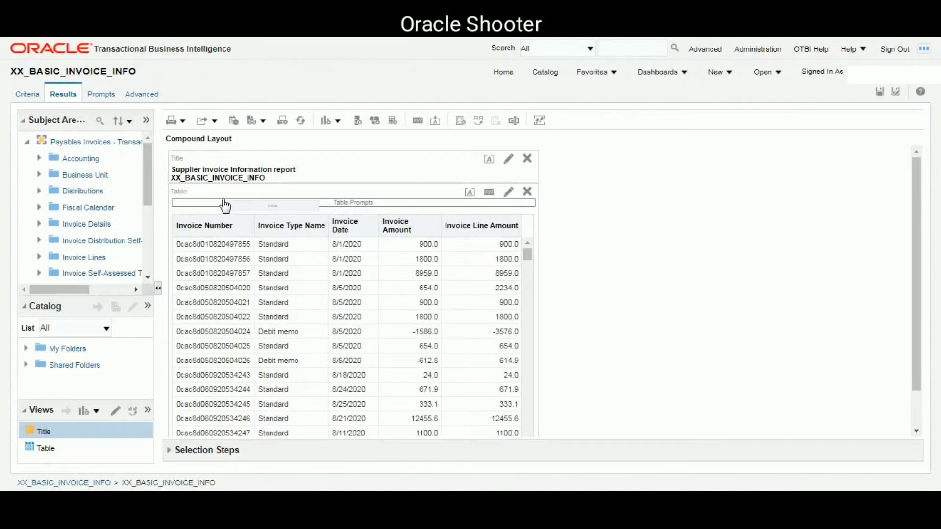
pyautogui.moveTo(226, 206); pyautogui.dragTo(223, 205)
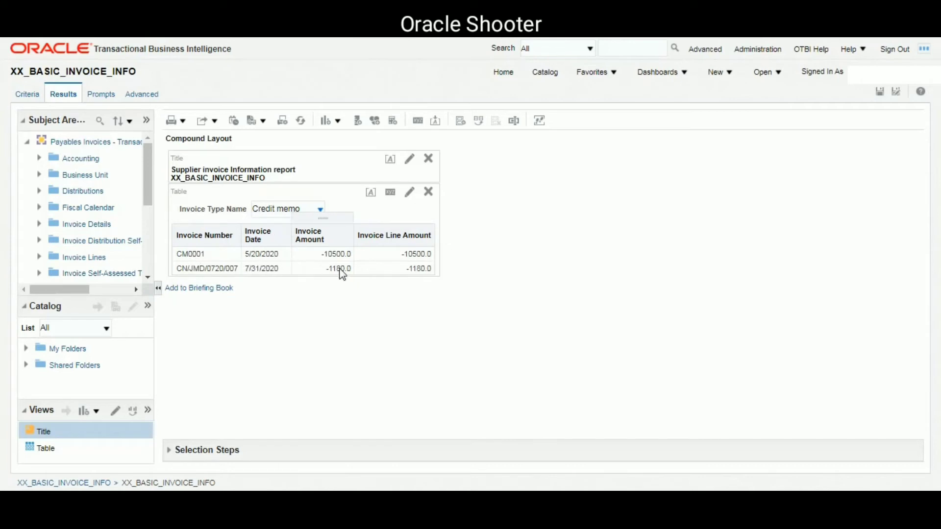
# View the invoices for the Debit memo, Prepayment, Standard and Withholding tax types one after another using the Invoice Type Name prompt.
pyautogui.click(320, 210)
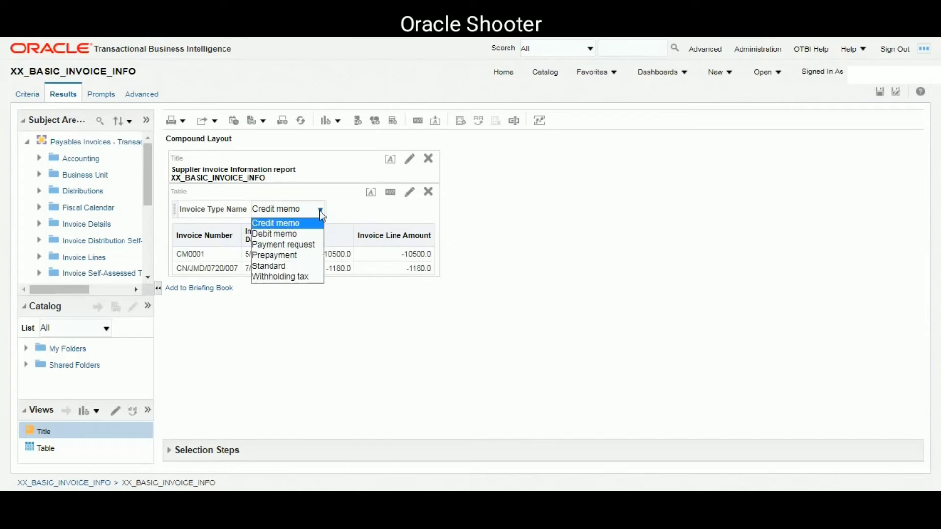
pyautogui.click(300, 234)
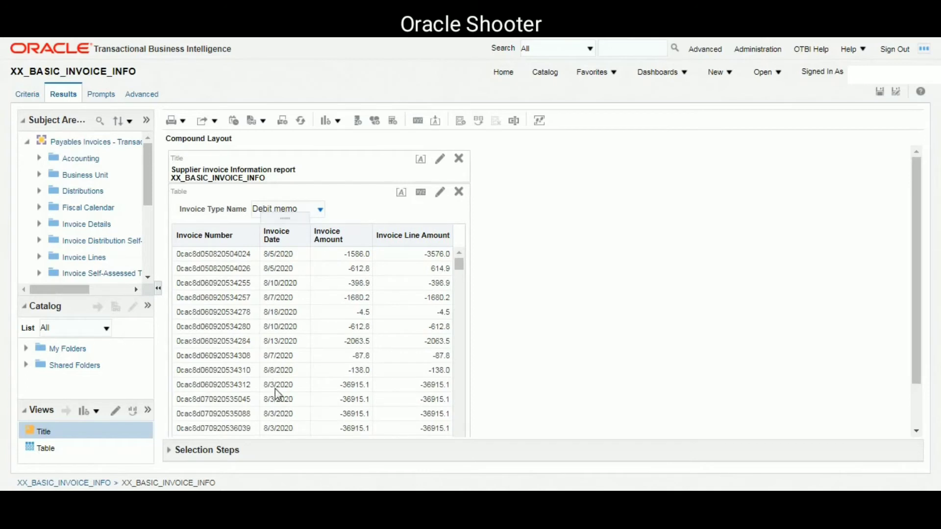
pyautogui.click(314, 214)
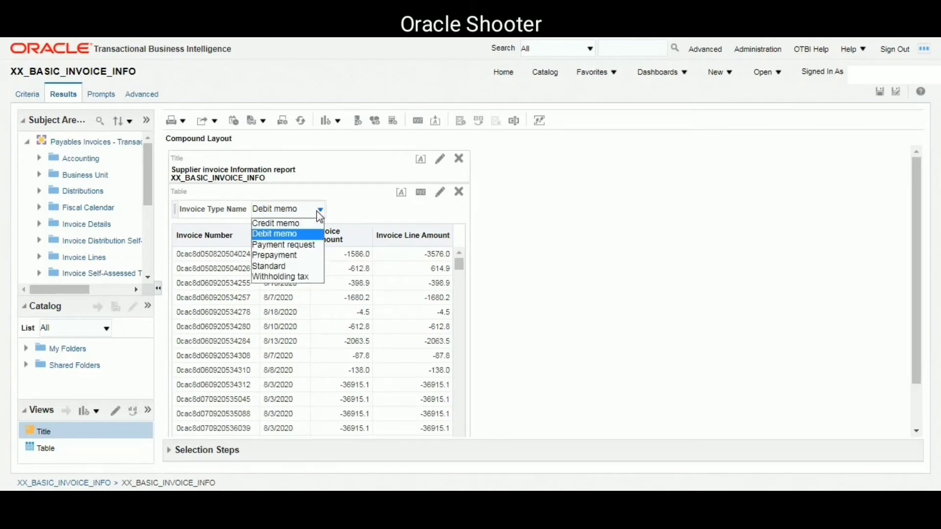
pyautogui.click(279, 253)
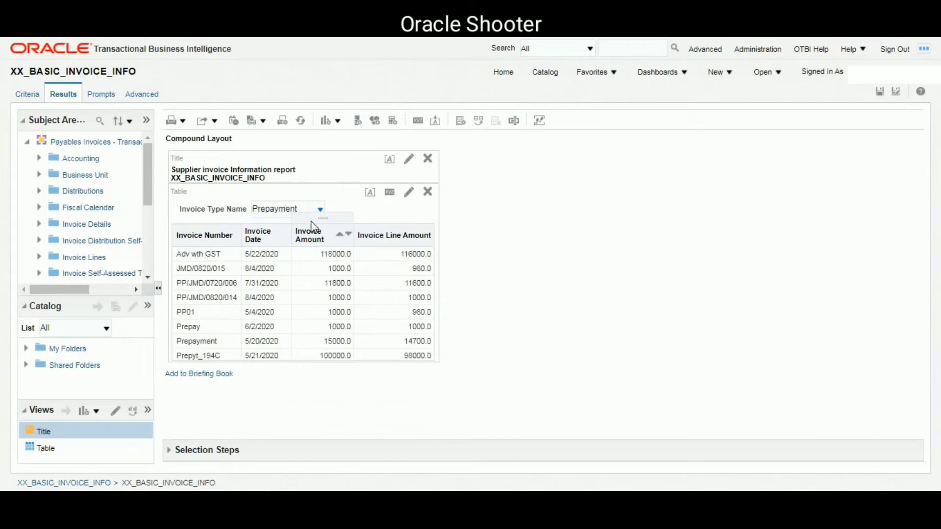
pyautogui.click(319, 210)
pyautogui.click(293, 265)
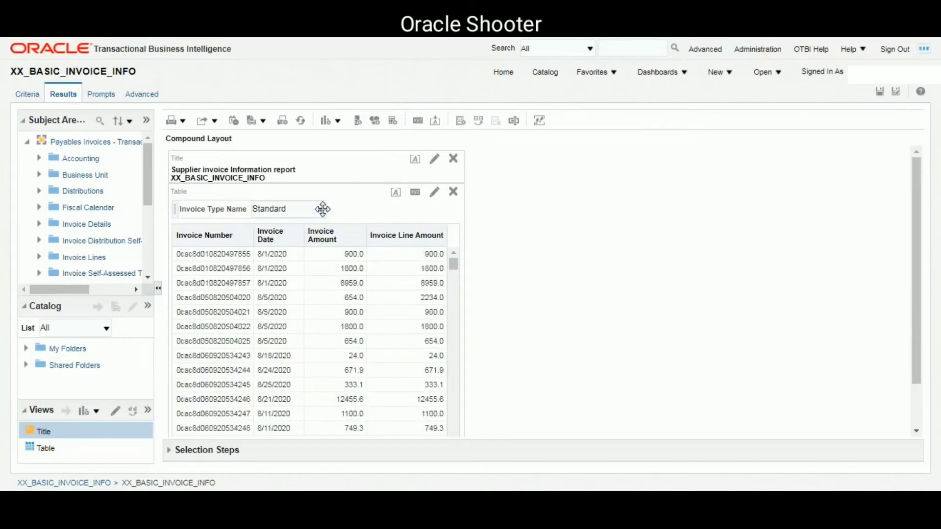
pyautogui.click(320, 210)
pyautogui.click(299, 277)
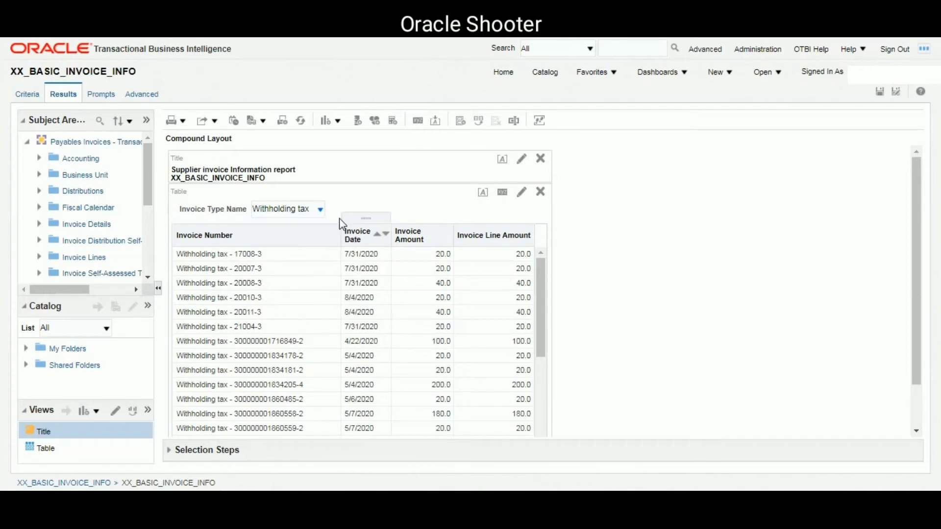
# Review the available invoice types in the prompt and view the Payment request and Debit memo invoices.
pyautogui.click(318, 209)
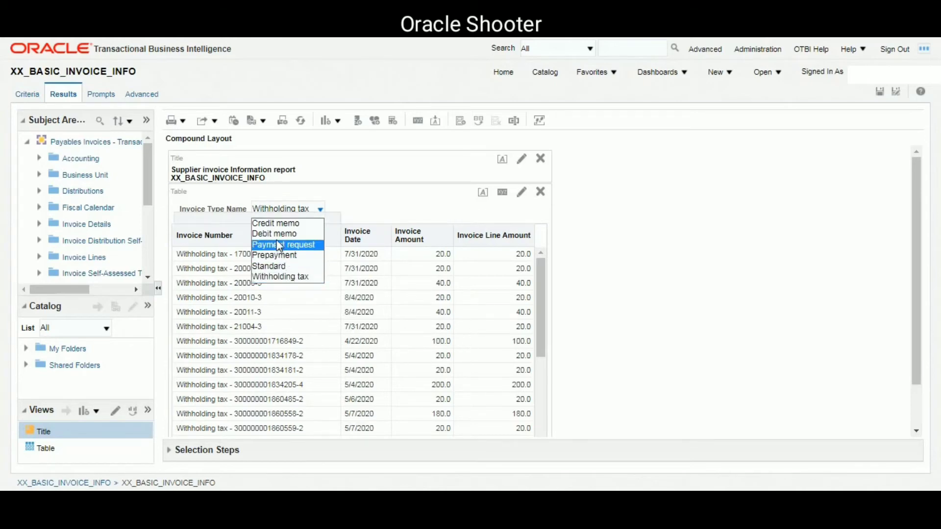
pyautogui.click(348, 204)
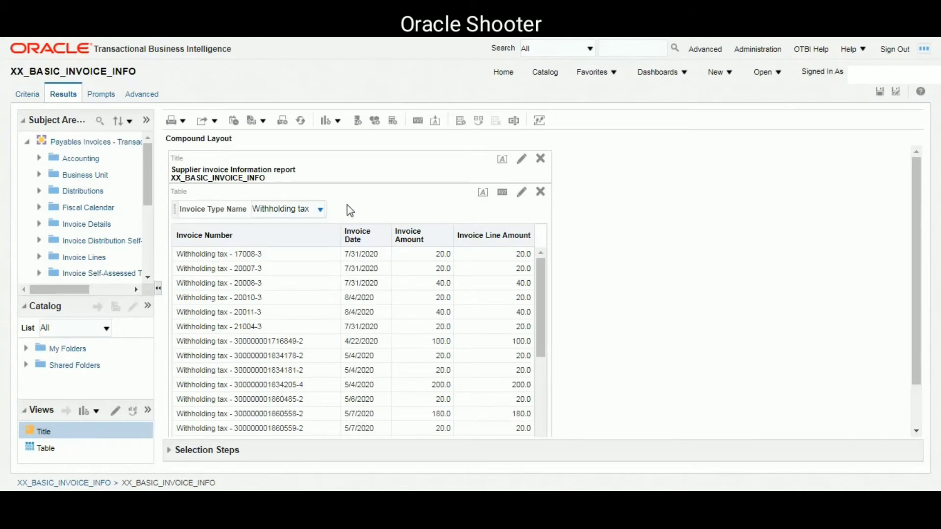
pyautogui.click(320, 209)
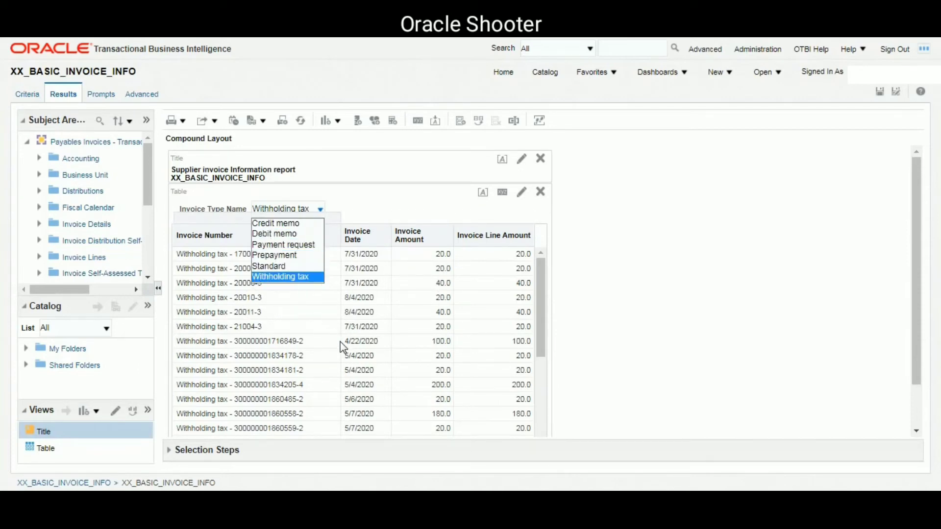
pyautogui.click(296, 245)
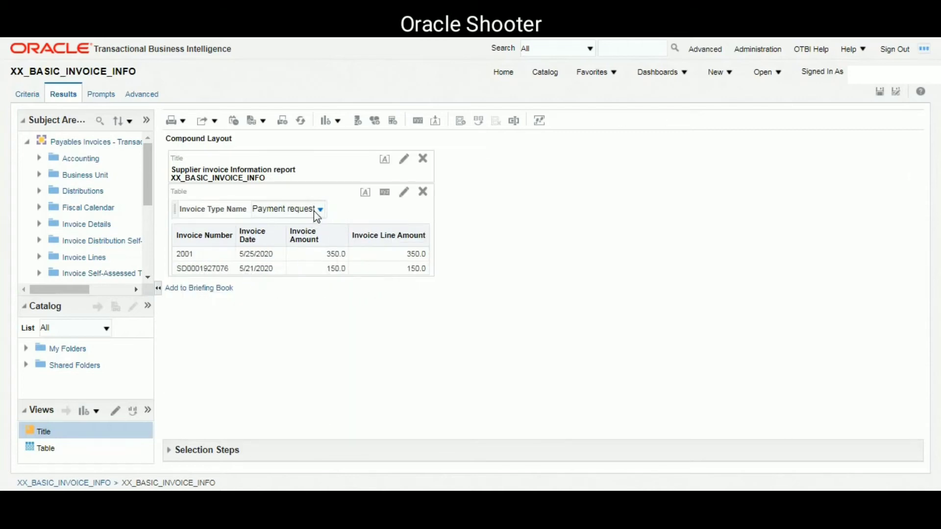
pyautogui.click(318, 209)
pyautogui.click(294, 234)
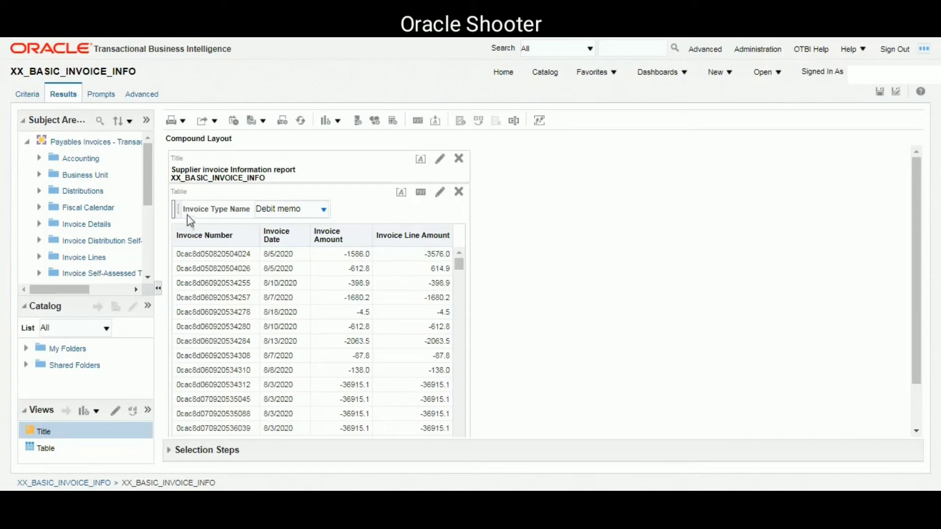
# Move Invoice Type Name from the table prompts to the Sections area and look through the tables grouped by type.
pyautogui.moveTo(177, 210); pyautogui.dragTo(189, 227)
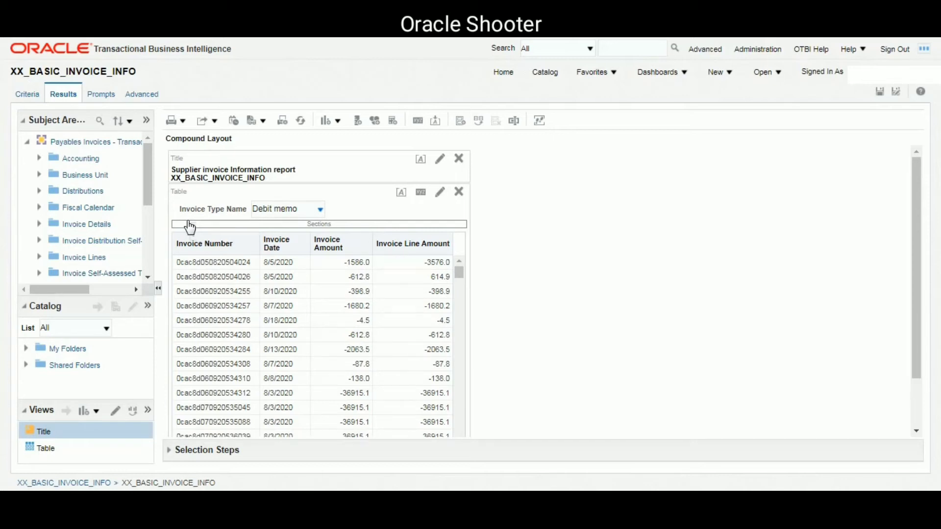
pyautogui.moveTo(190, 228); pyautogui.dragTo(190, 226)
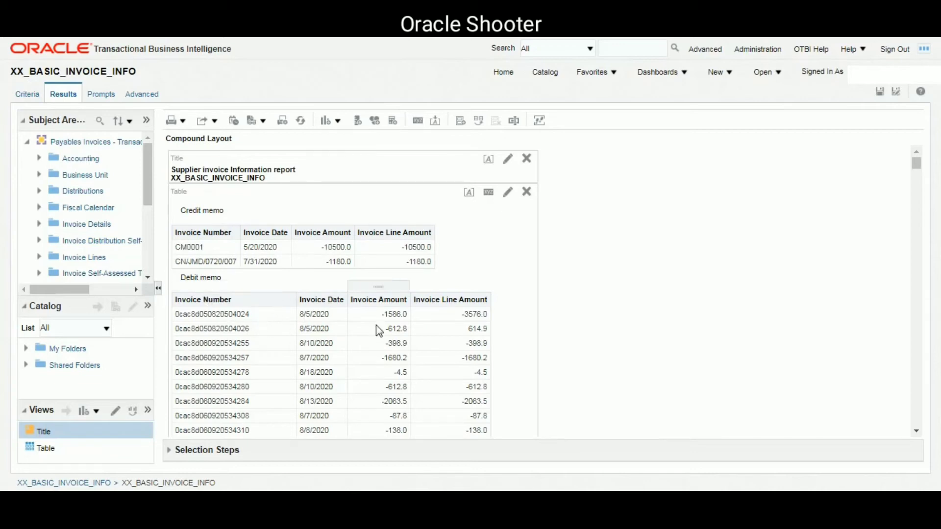
pyautogui.scroll(-15, 376, 328)
pyautogui.scroll(-15, 375, 332)
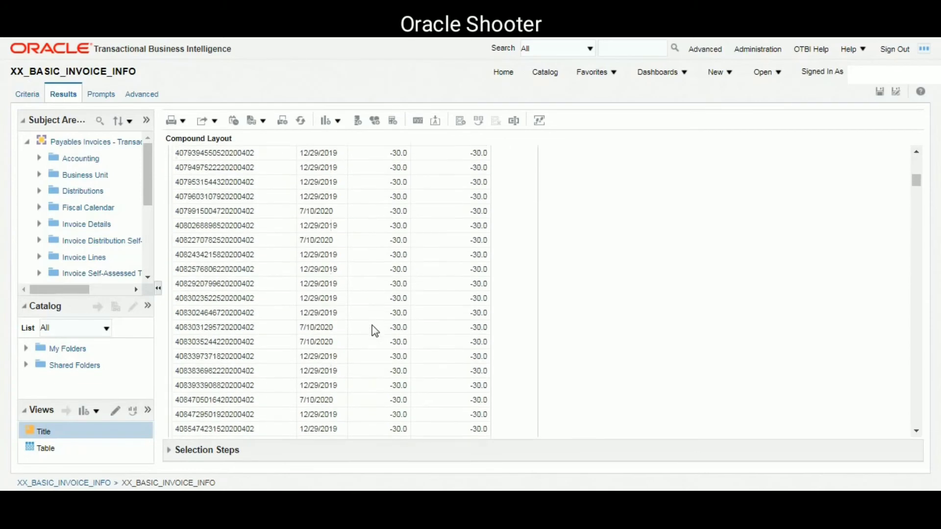
pyautogui.scroll(-10, 375, 332)
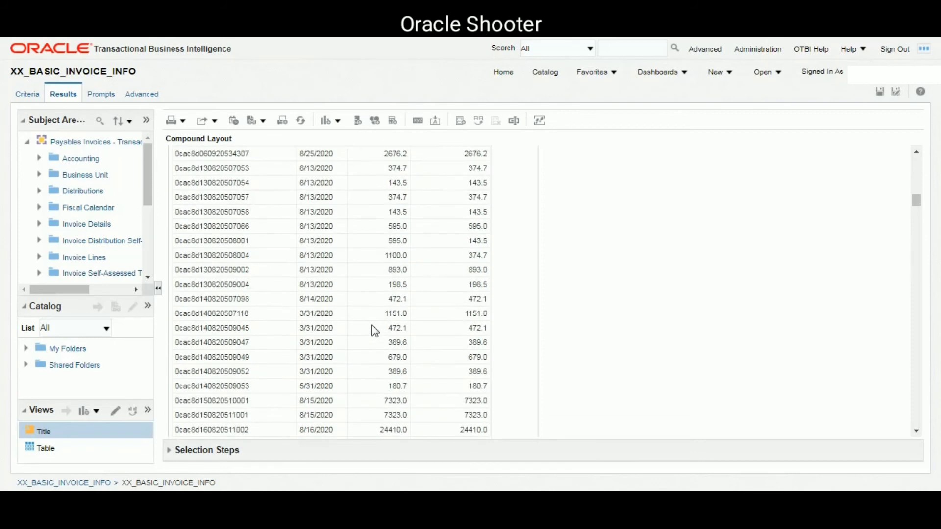
pyautogui.scroll(6, 374, 329)
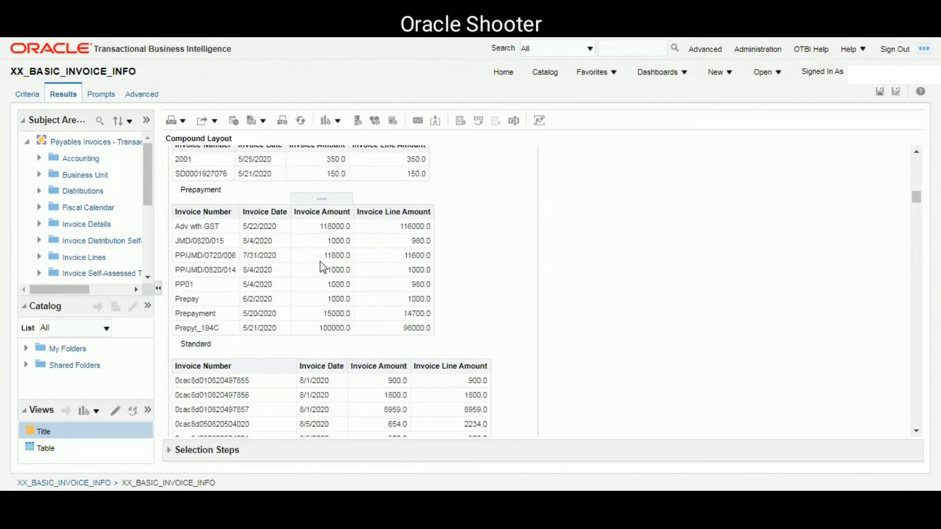
pyautogui.scroll(10, 321, 266)
pyautogui.scroll(10, 323, 267)
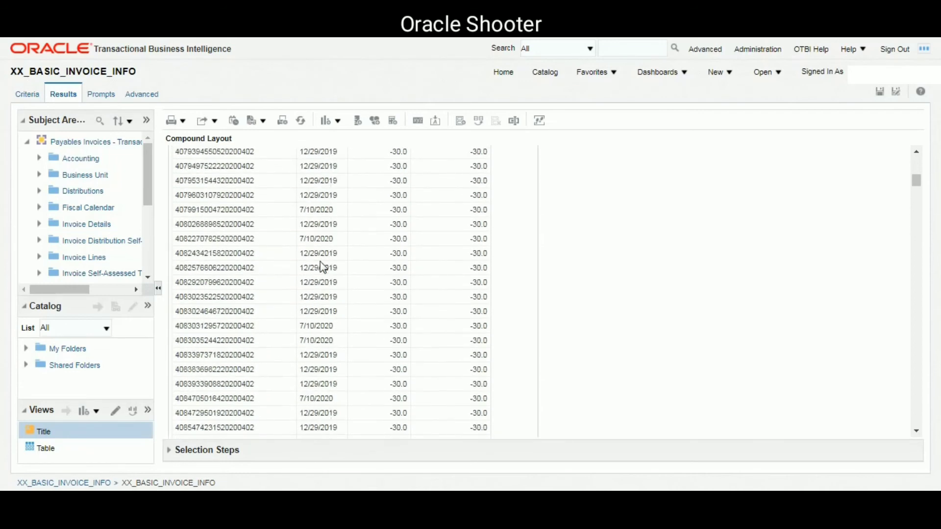
pyautogui.scroll(5, 322, 267)
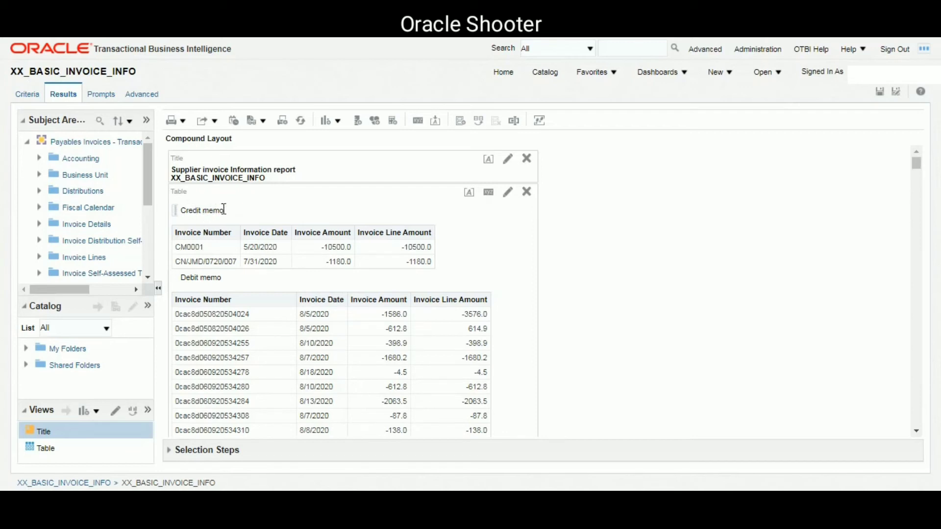
# Move Invoice Type Name from the Sections area of the results table back to the Table Prompts area.
pyautogui.moveTo(224, 210); pyautogui.dragTo(180, 211)
pyautogui.click(177, 209)
pyautogui.click(176, 203)
pyautogui.moveTo(190, 211); pyautogui.dragTo(195, 210)
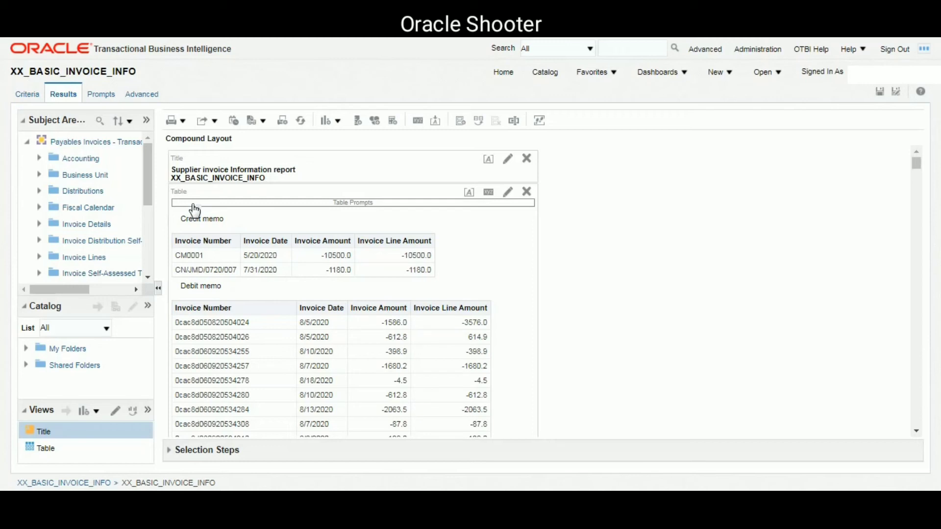
# View the Payment request and Standard invoices one after another using the Invoice Type Name prompt.
pyautogui.click(320, 209)
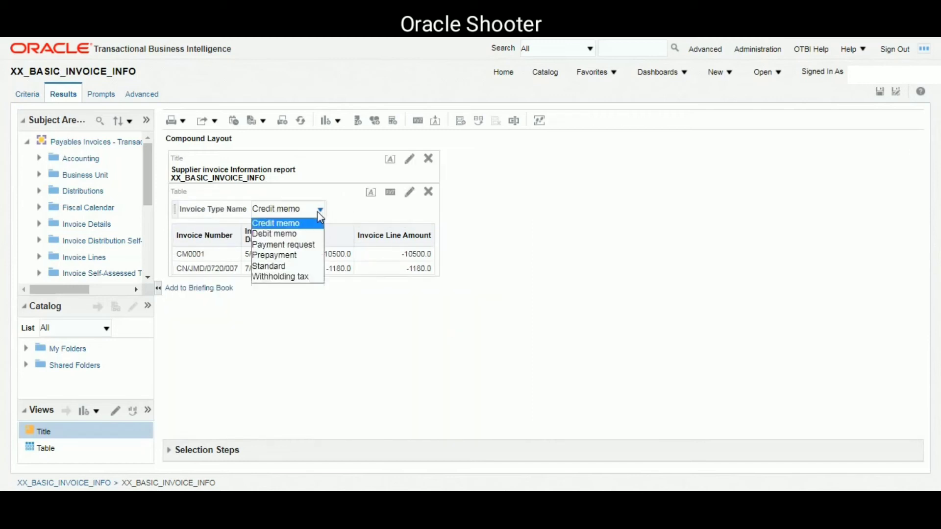
pyautogui.click(294, 244)
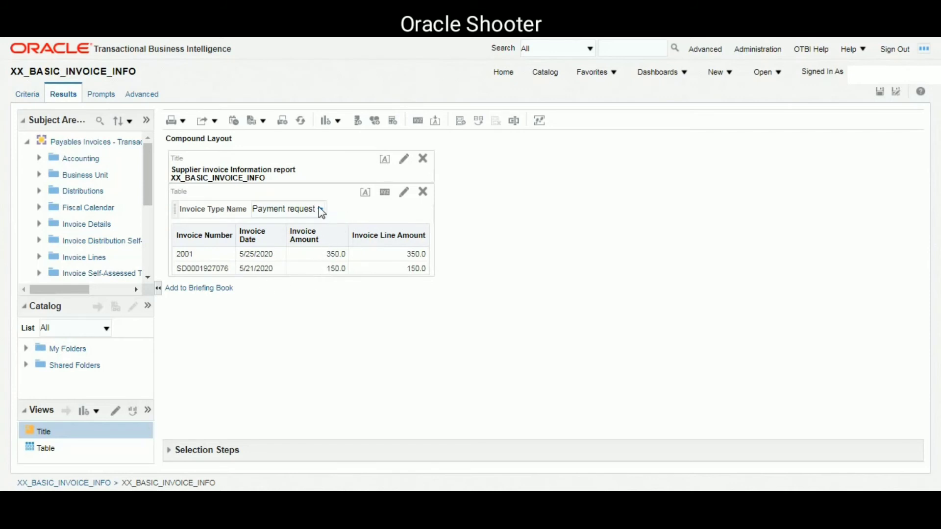
pyautogui.click(321, 211)
pyautogui.click(280, 263)
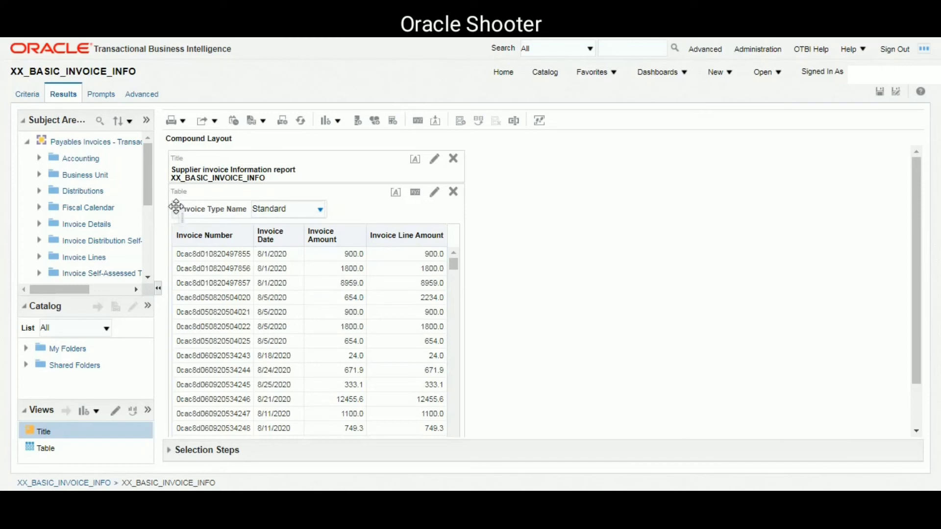
# Move Invoice Type Name into the results table and back to the Table Prompts area, and save the report.
pyautogui.moveTo(241, 220); pyautogui.dragTo(310, 243)
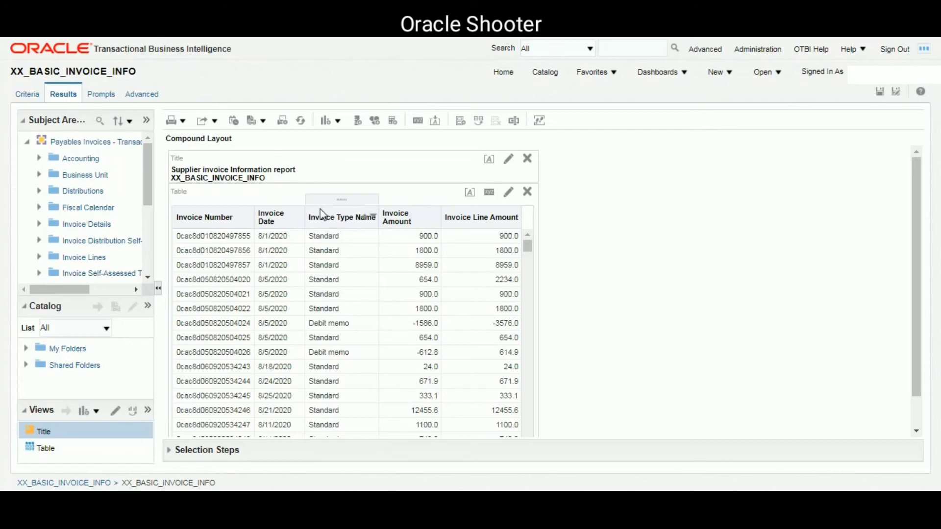
pyautogui.moveTo(319, 209)
pyautogui.mouseDown()
pyautogui.moveTo(304, 195)
pyautogui.moveTo(301, 207)
pyautogui.mouseUp()
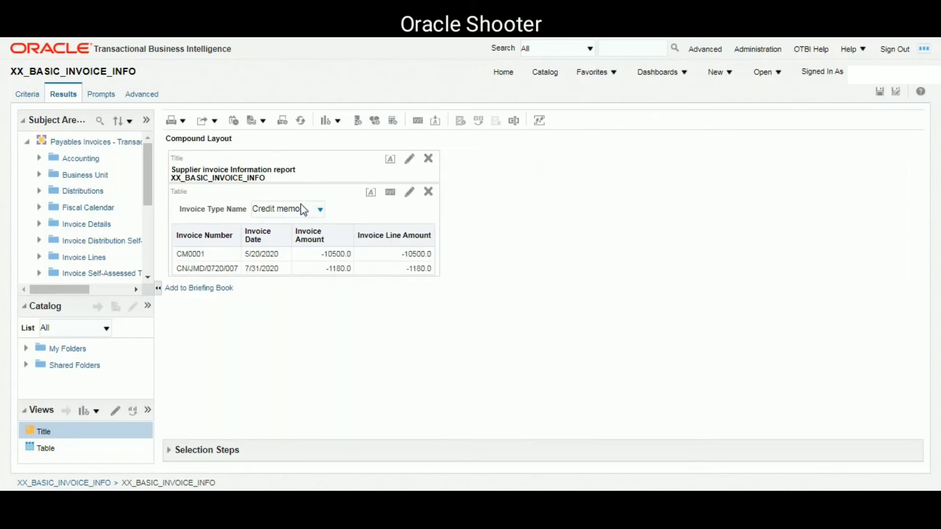
pyautogui.click(880, 94)
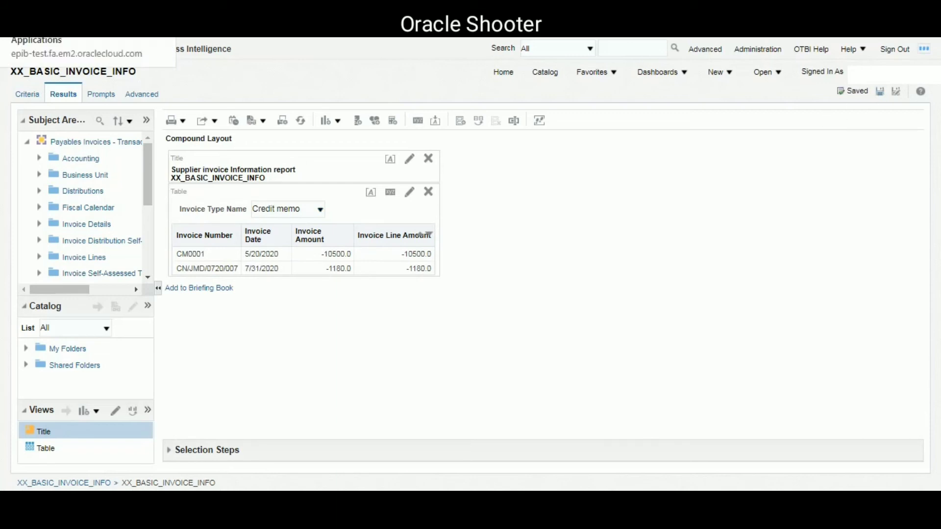
# Browse the catalog from Reports and Analytics and open the XX_BASIC_INVOICE_INFO report in /Shared Folders/Custom/OTBI_Reports.
pyautogui.click(58, 12)
pyautogui.click(880, 90)
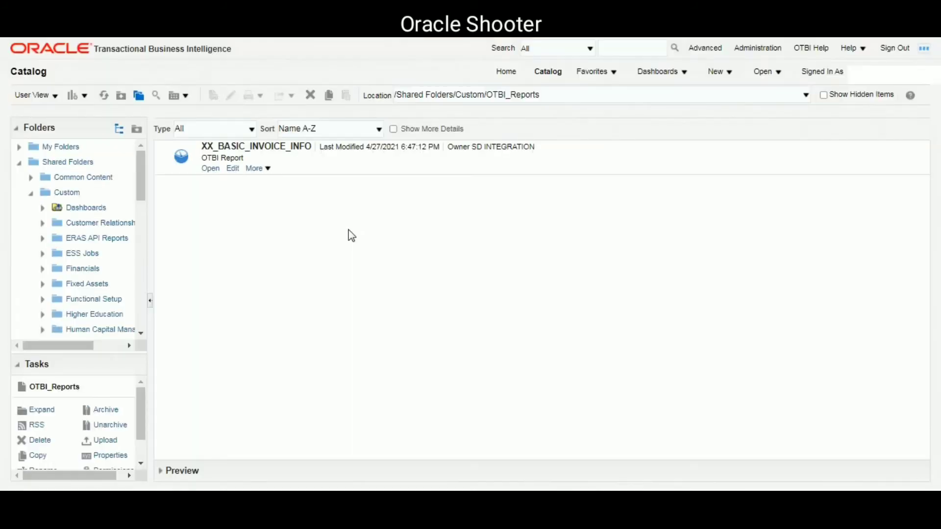
pyautogui.click(210, 172)
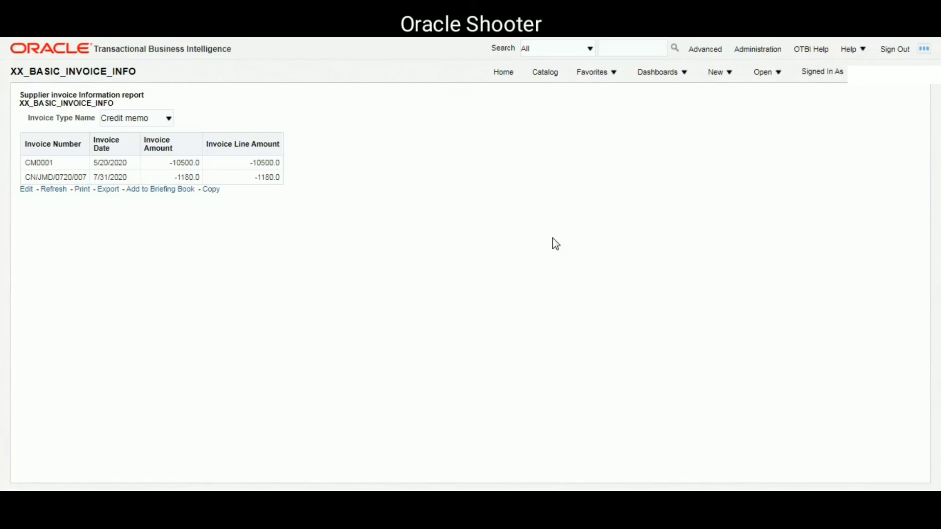
# Check the Invoice Type Name prompt in the opened report by viewing the Standard and Debit memo invoices.
pyautogui.click(168, 120)
pyautogui.click(487, 194)
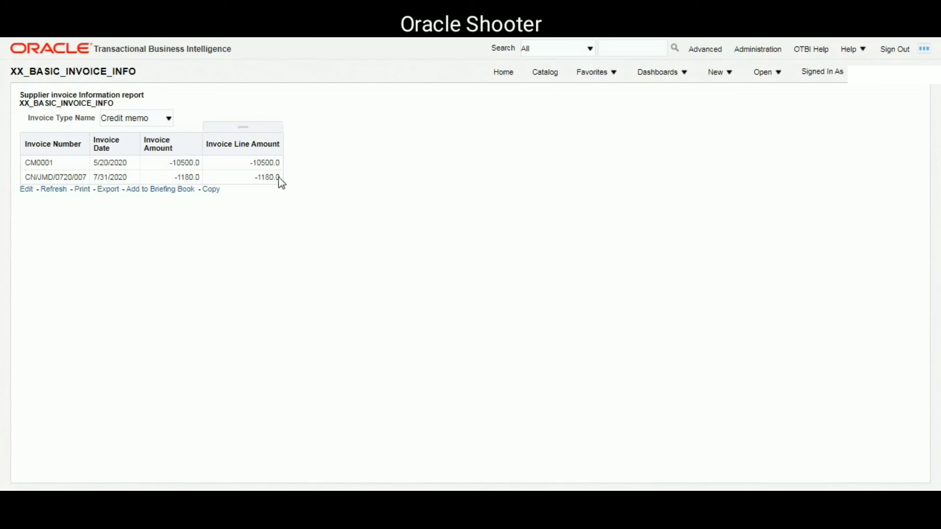
pyautogui.click(166, 118)
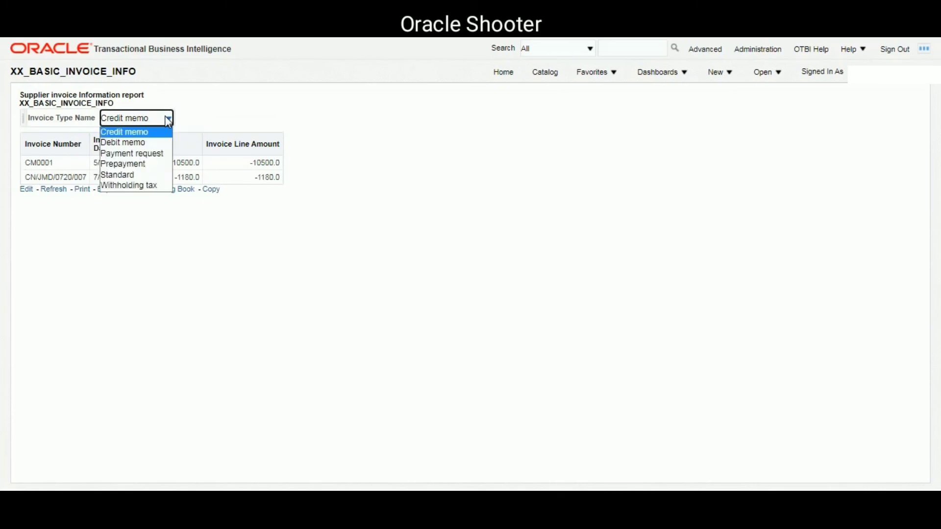
pyautogui.click(131, 174)
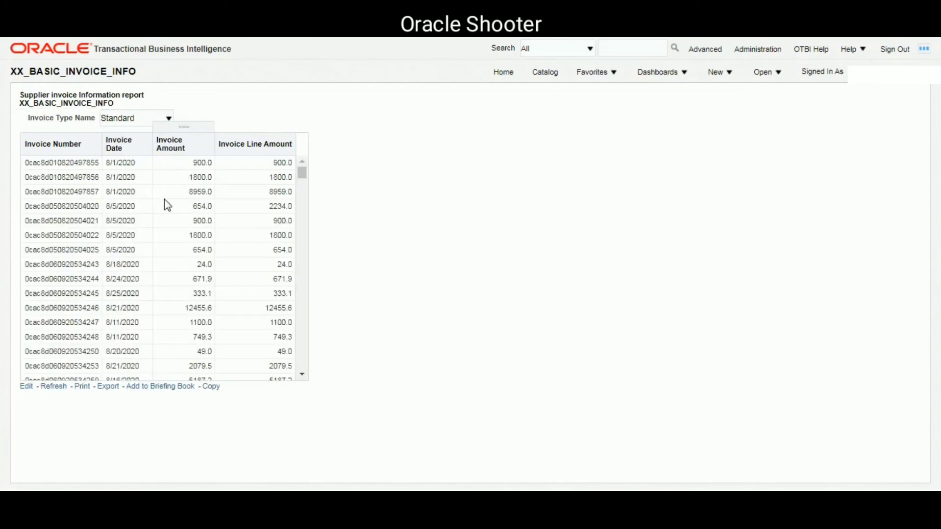
pyautogui.click(166, 118)
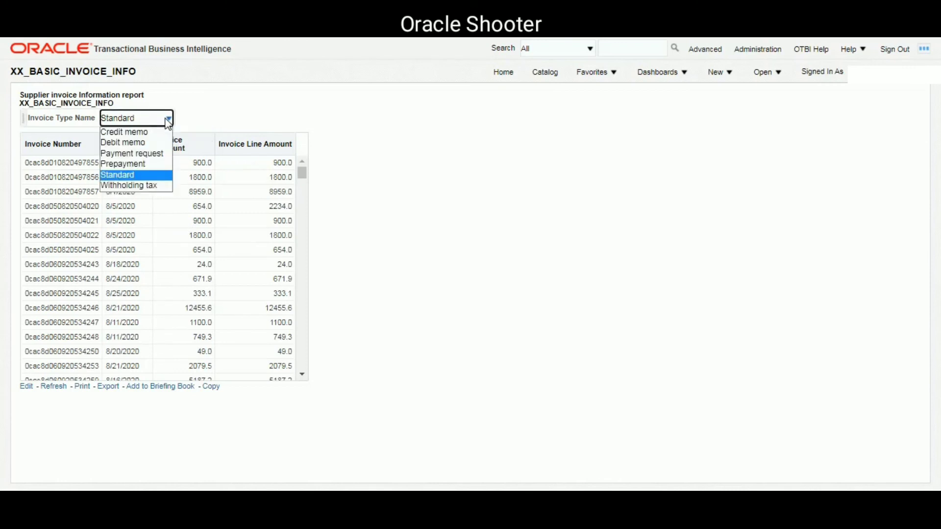
pyautogui.click(131, 142)
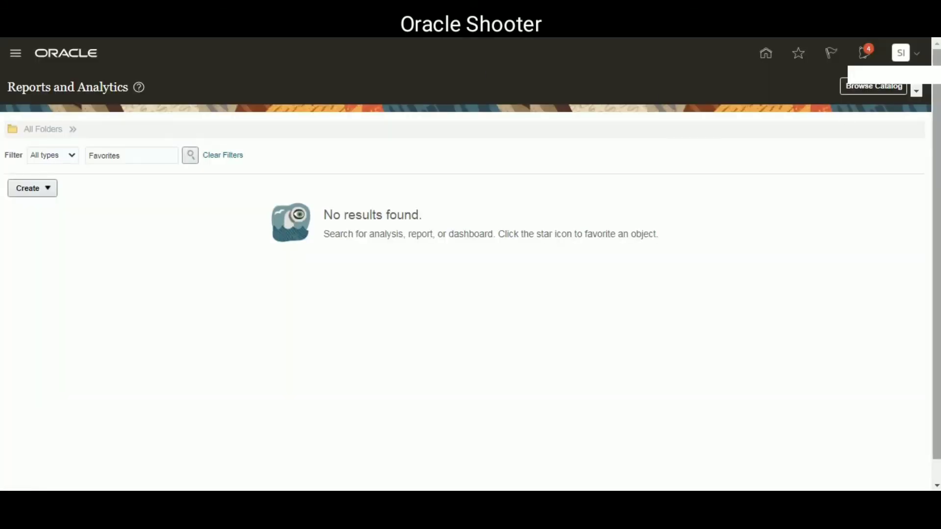
# Browse the catalog again from Reports and Analytics and reopen the XX_BASIC_INVOICE_INFO report in the OTBI_Reports folder.
pyautogui.click(857, 96)
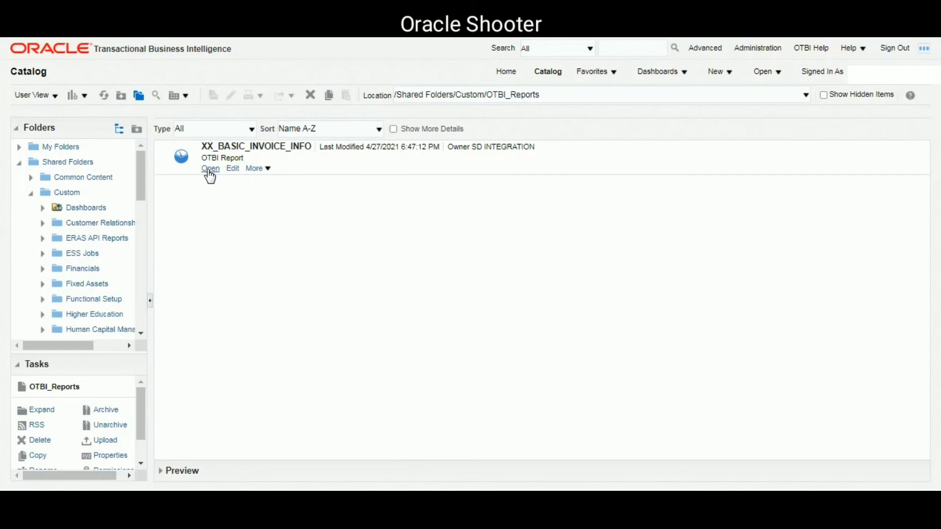
pyautogui.click(210, 169)
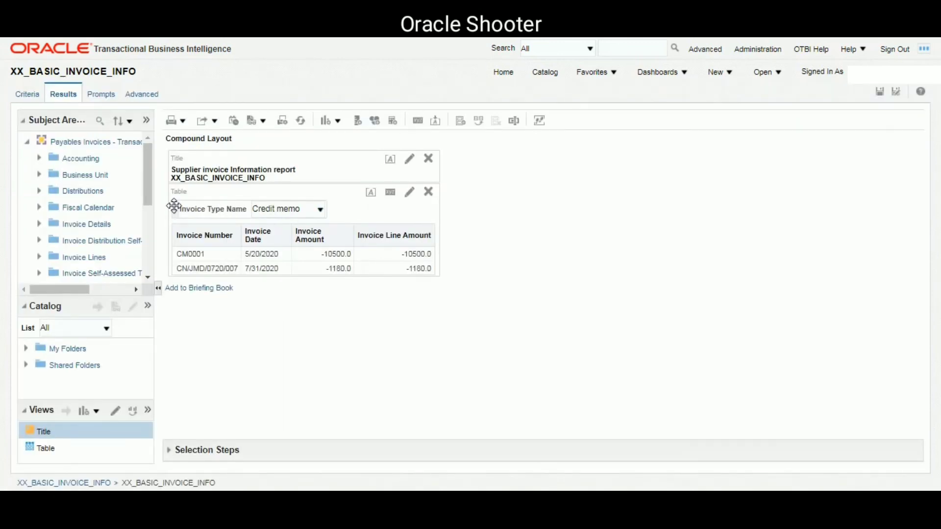
# Move Invoice Type Name from the table prompts into the results table after Invoice Date and save the report.
pyautogui.moveTo(173, 206); pyautogui.dragTo(282, 237)
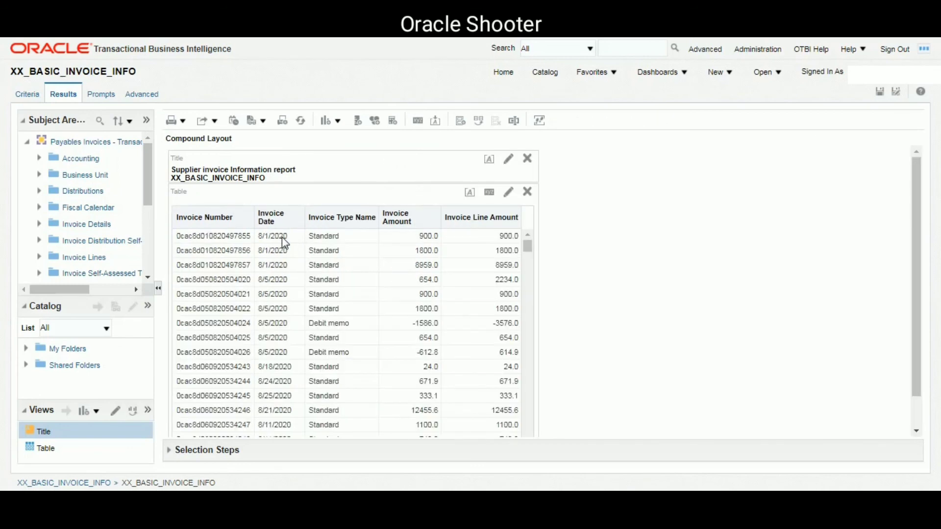
pyautogui.click(880, 91)
# Open the prompt definitions of the XX_BASIC_INVOICE_INFO report.
pyautogui.click(103, 96)
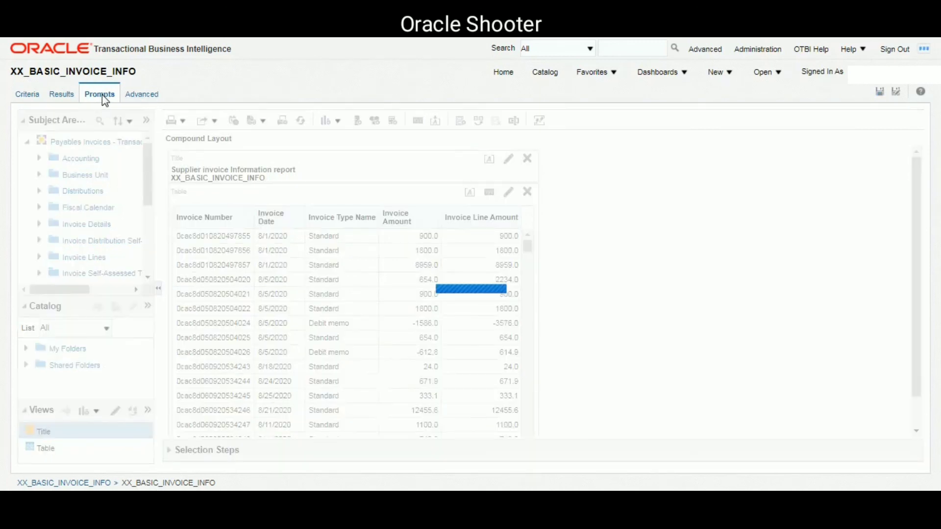